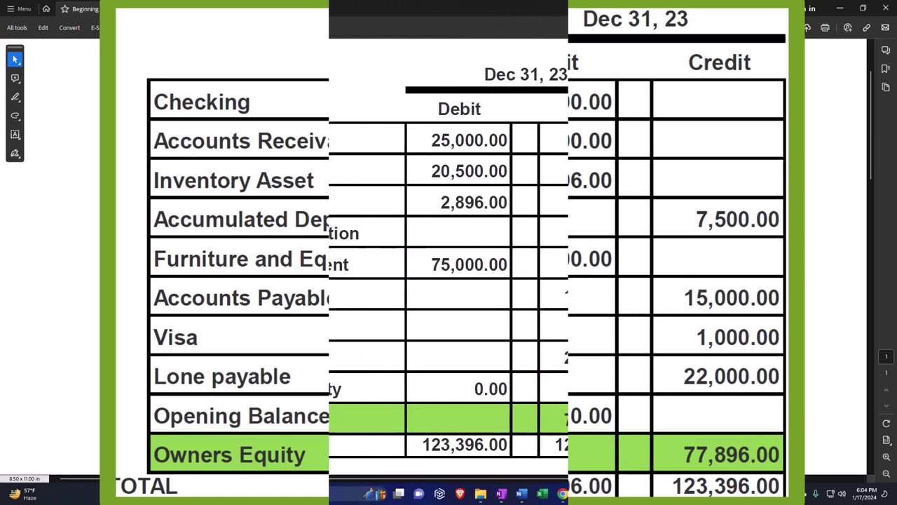
Switch to QuickBooks Online and open the favorite Balance Sheet, Profit and Loss and Trial Balance reports in separate browser tabs.
left_click(839, 10)
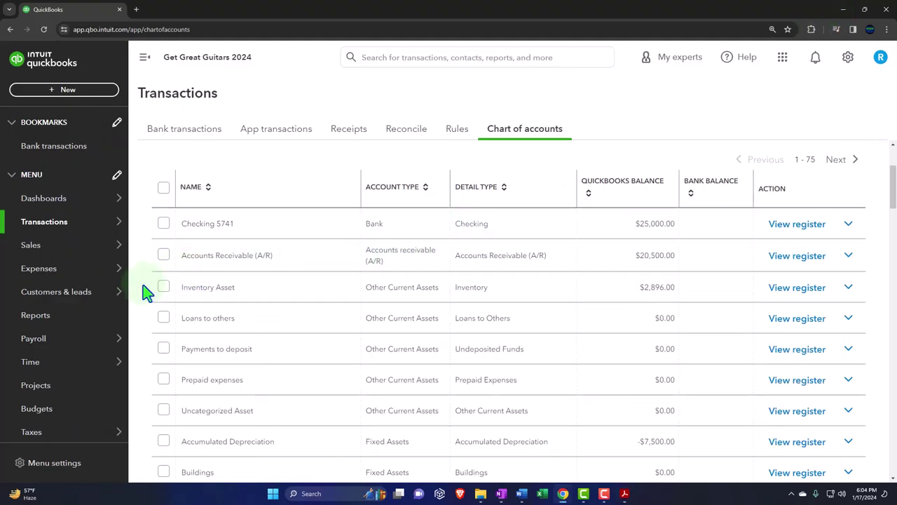
left_click(35, 316)
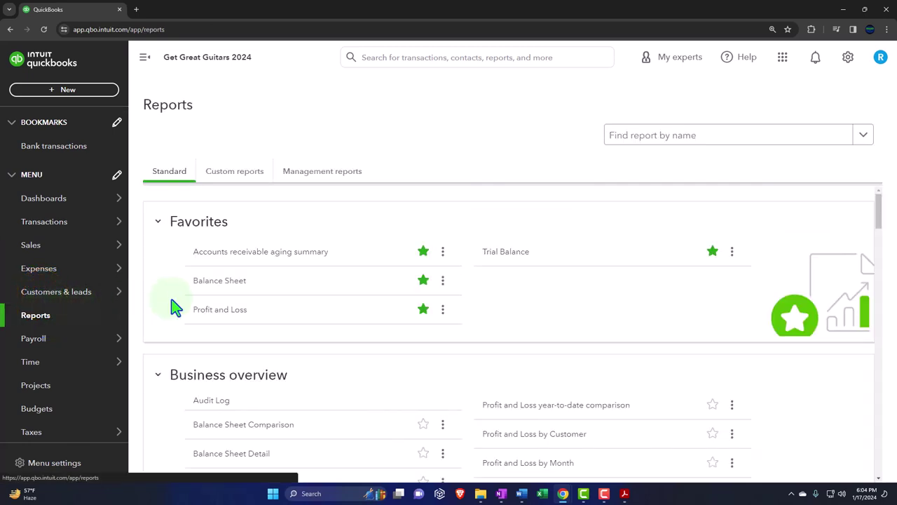
right_click(217, 285)
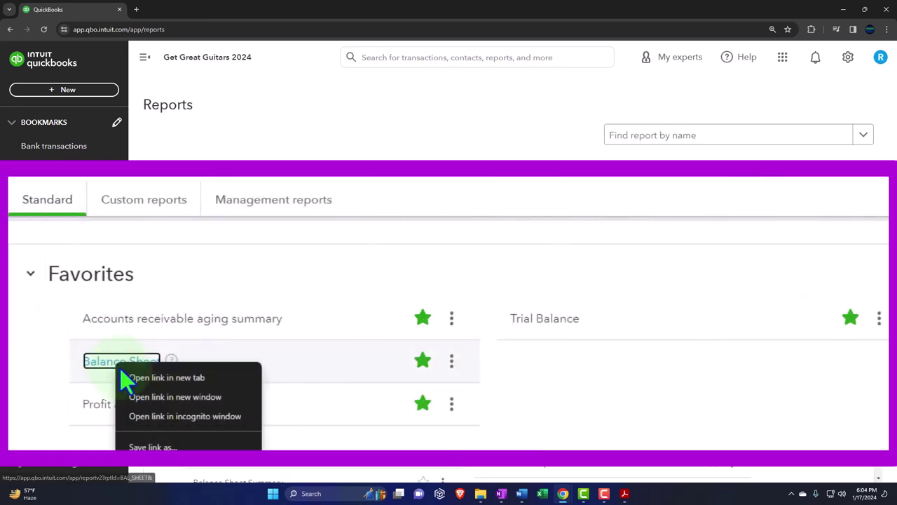
left_click(200, 379)
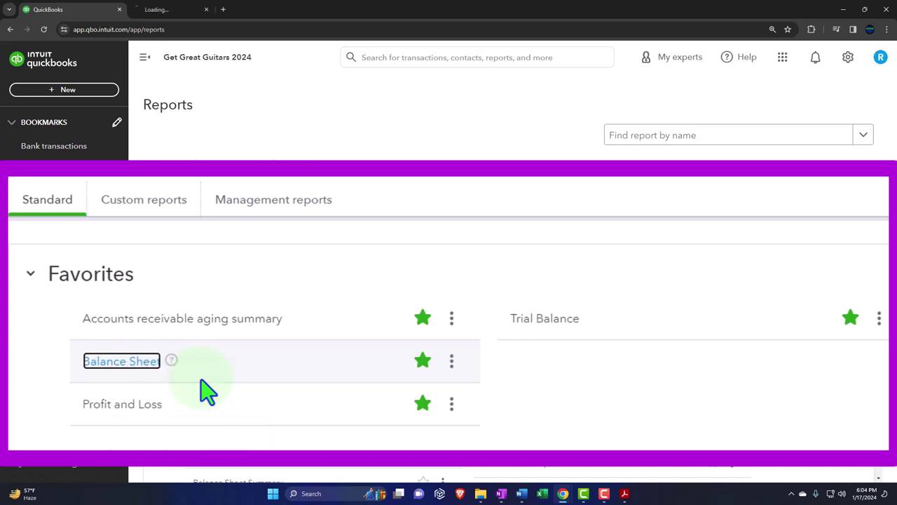
right_click(141, 409)
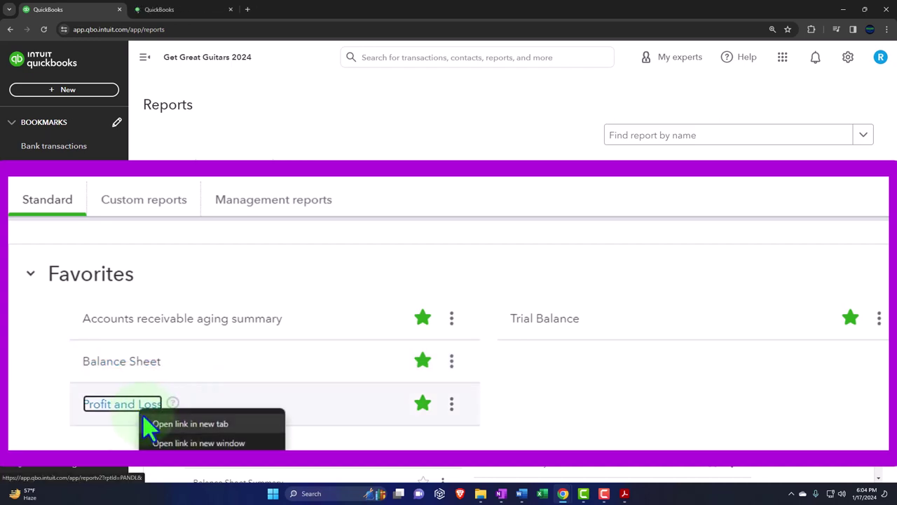
left_click(213, 424)
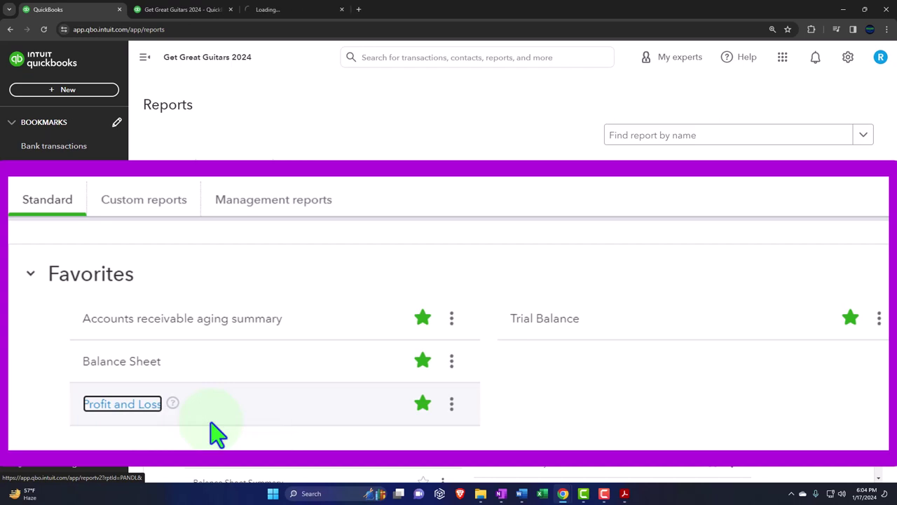
left_click(846, 329)
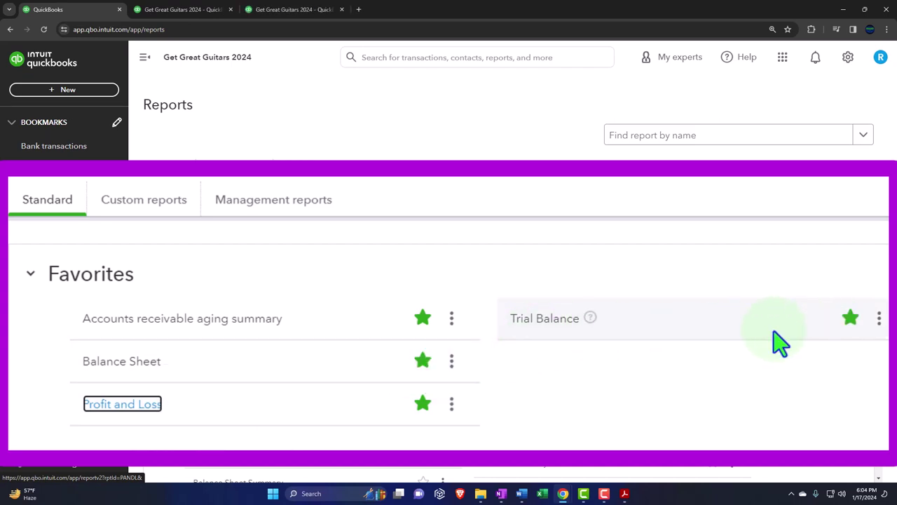
right_click(545, 324)
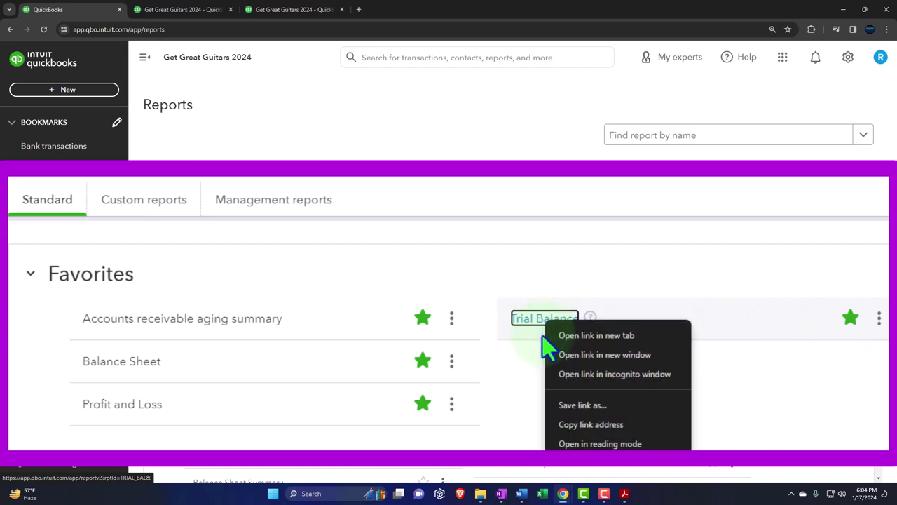
left_click(598, 340)
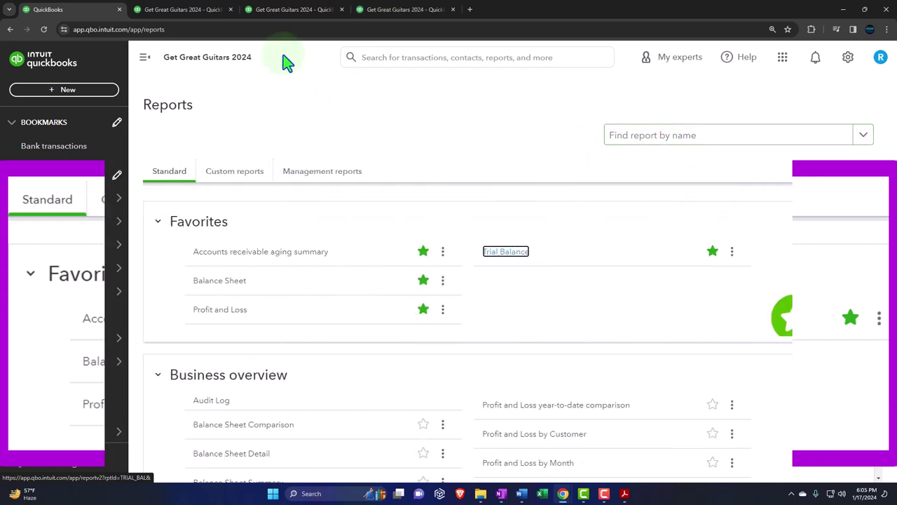
Run the Balance Sheet report for the period 01/01/2023 to 12/31/2023 with the navigation menu collapsed.
left_click(188, 11)
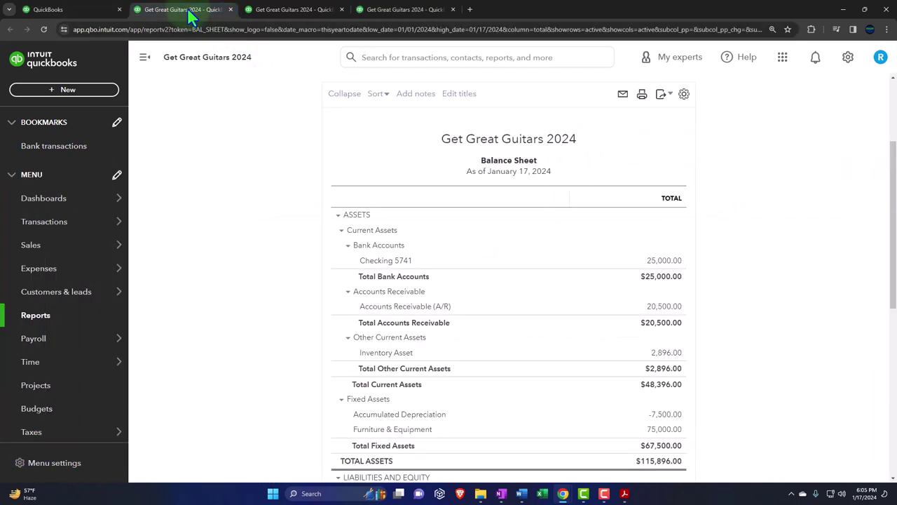
left_click(144, 57)
scroll(163, 199, "up", 3)
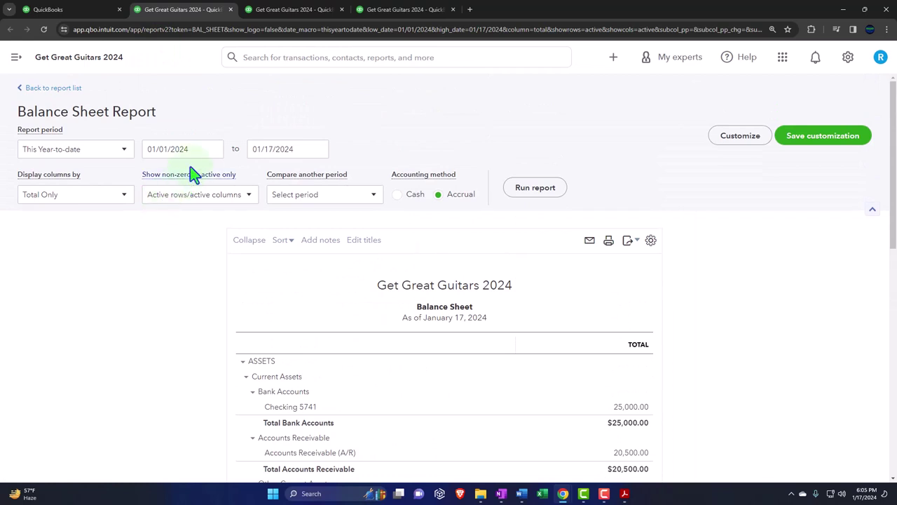
left_click_drag(193, 149, 137, 148)
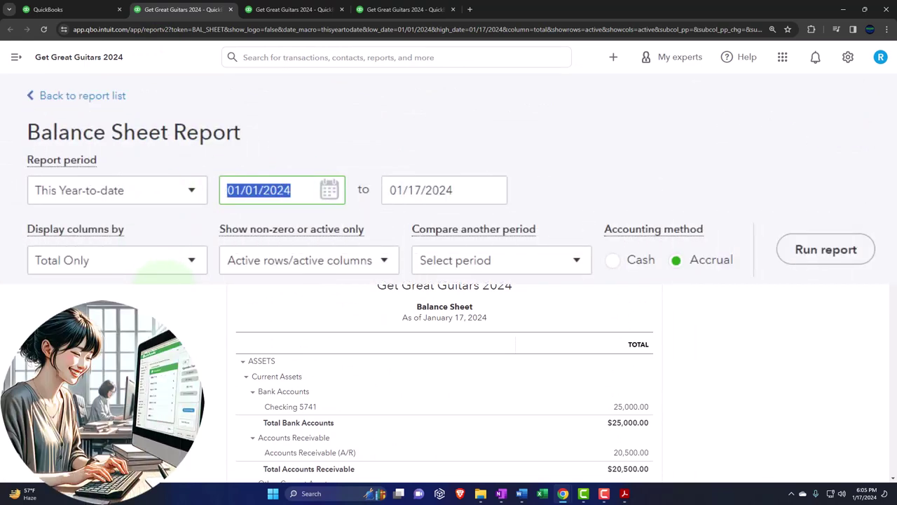
type("01012023")
key("Tab")
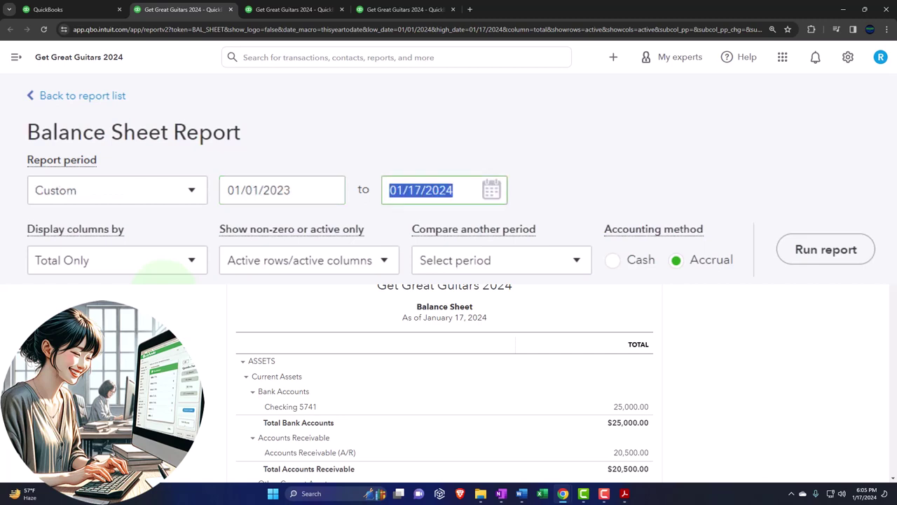
type("12312023")
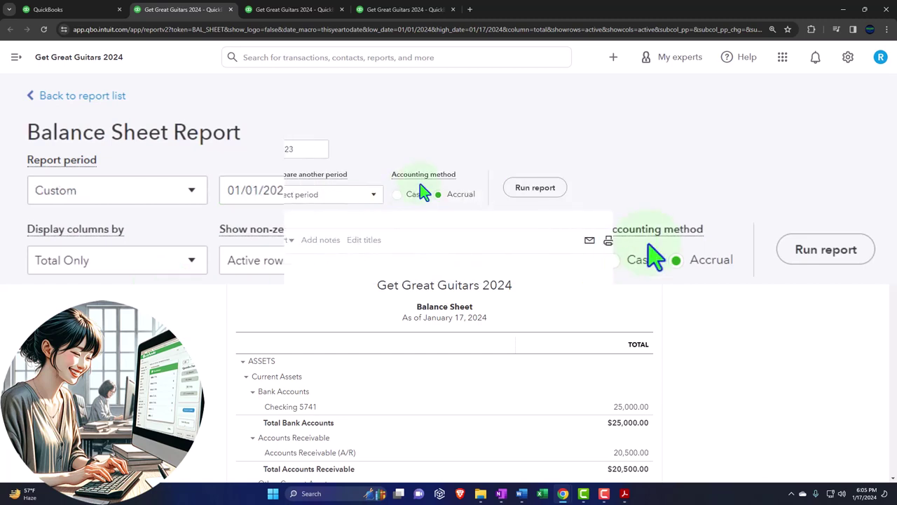
left_click(533, 187)
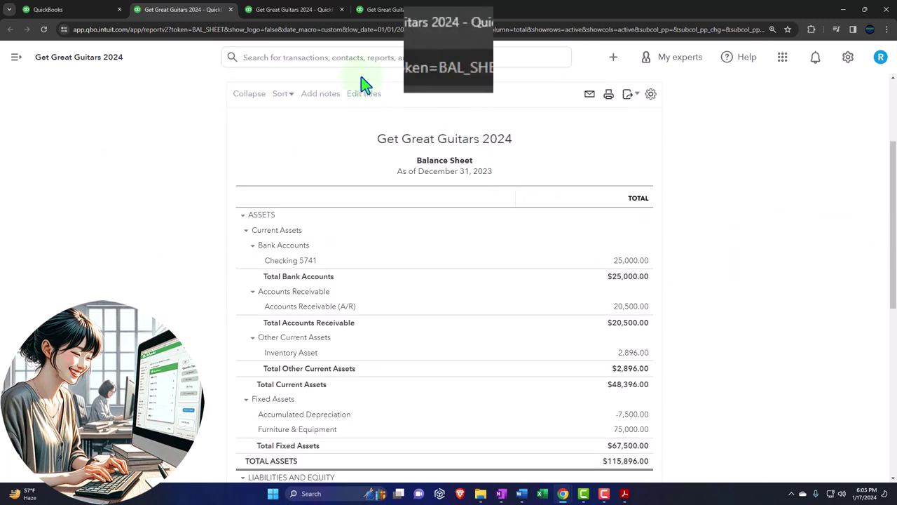
Run the Profit and Loss report for the period 01/01/2023 to 12/31/2023.
left_click(291, 10)
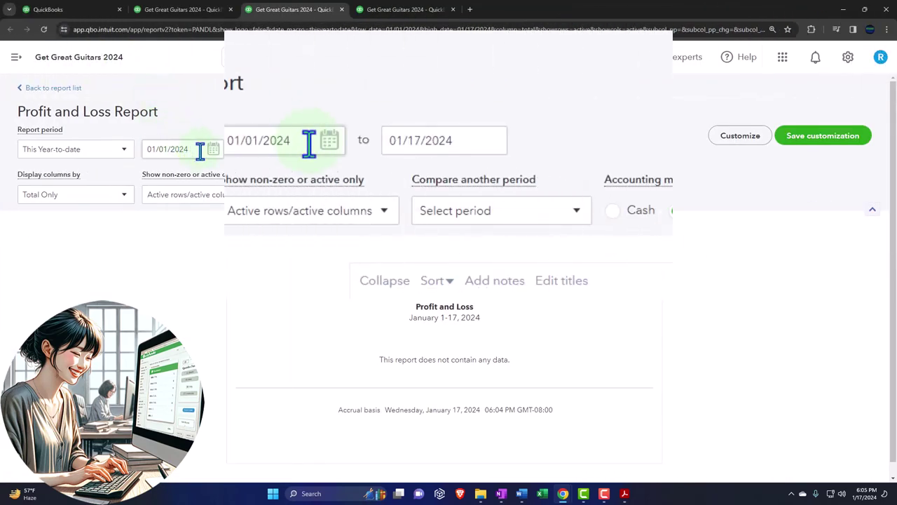
left_click(200, 150)
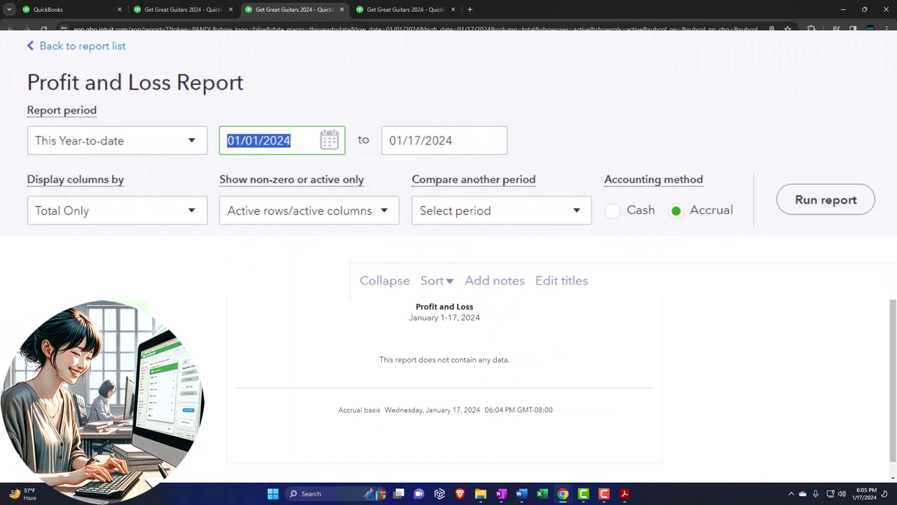
type("010123")
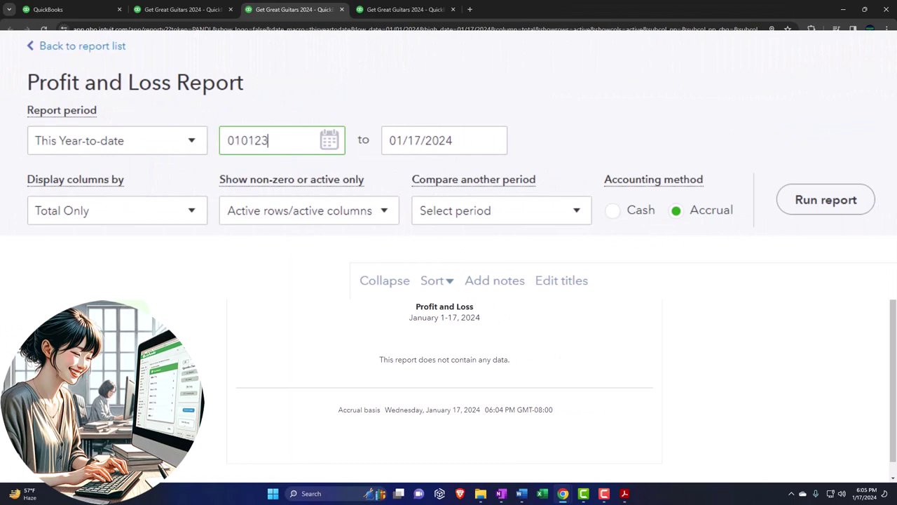
key("Tab")
type("123")
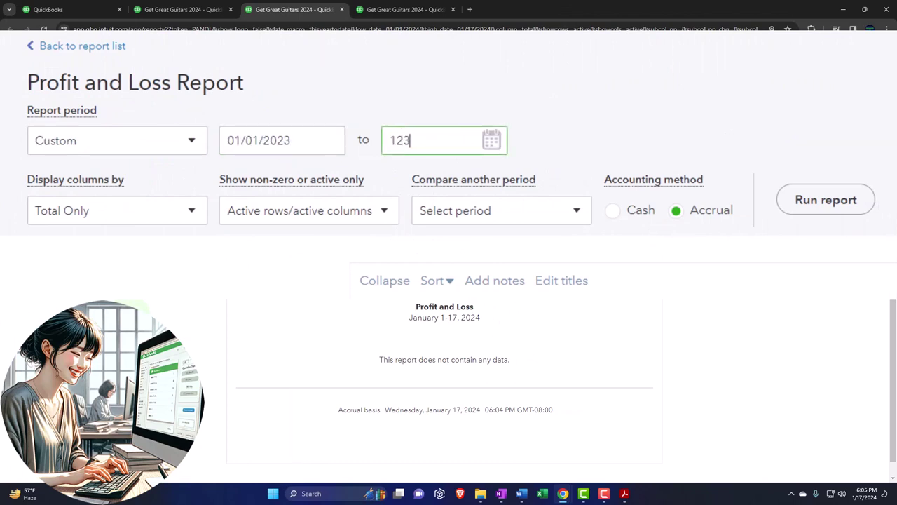
type("123")
key("Tab")
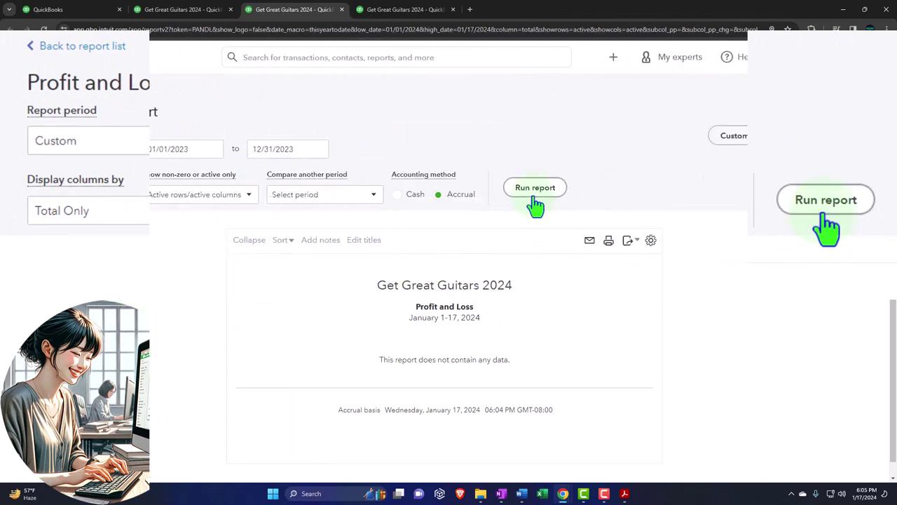
left_click(826, 200)
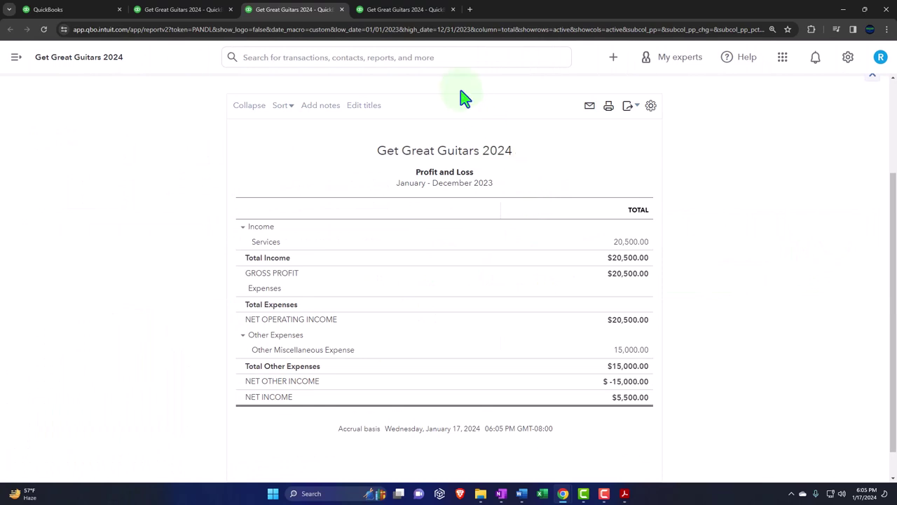
Run the Trial Balance report for 01/01/2023 to 12/31/2023 with the navigation menu collapsed.
left_click(409, 14)
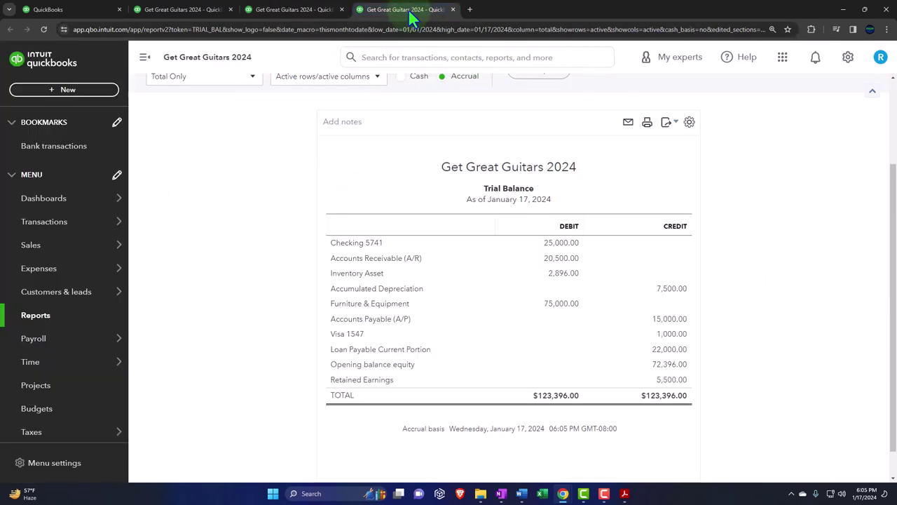
left_click(145, 58)
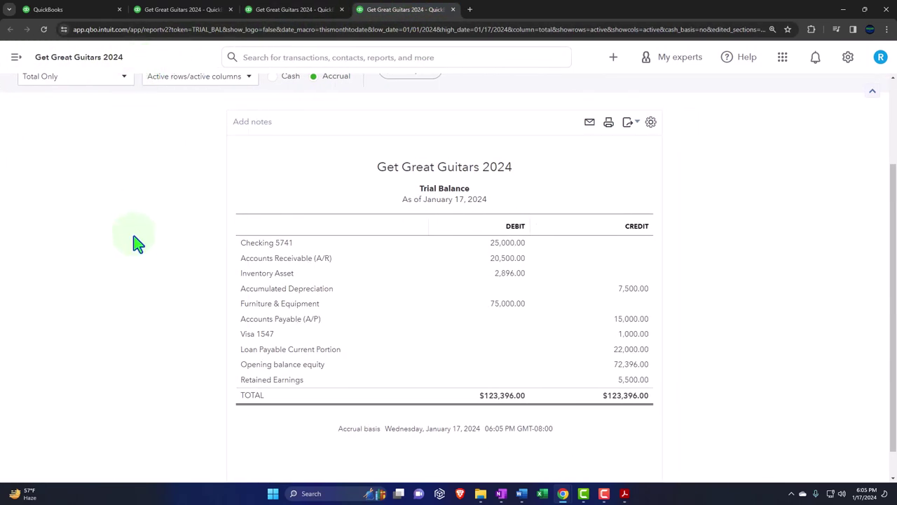
scroll(137, 244, "up", 2)
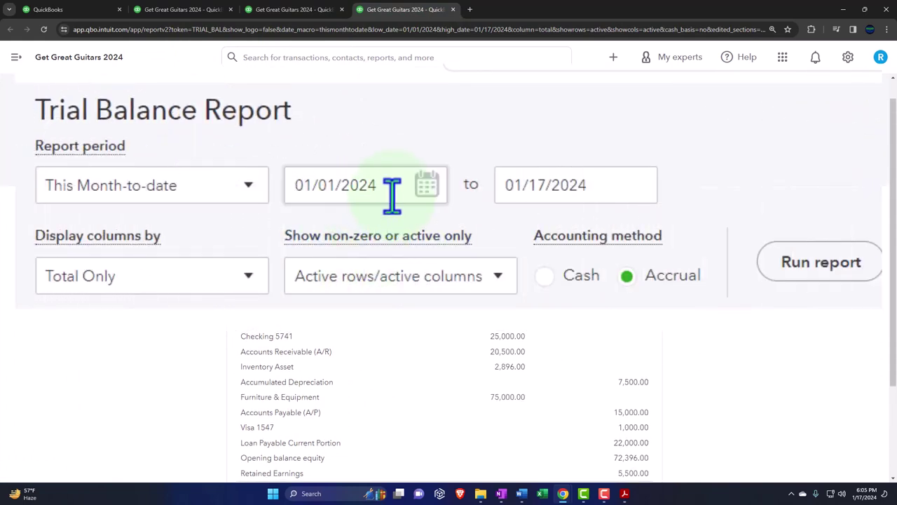
left_click(188, 126)
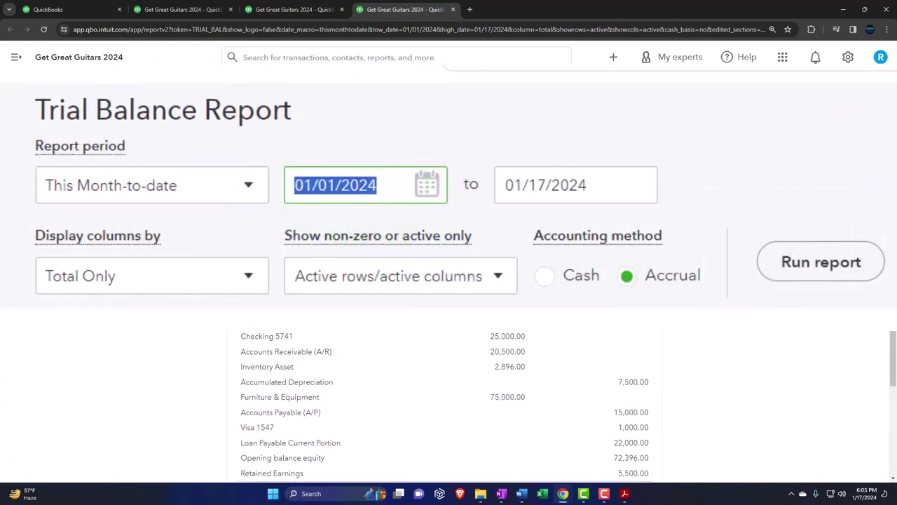
type("010123")
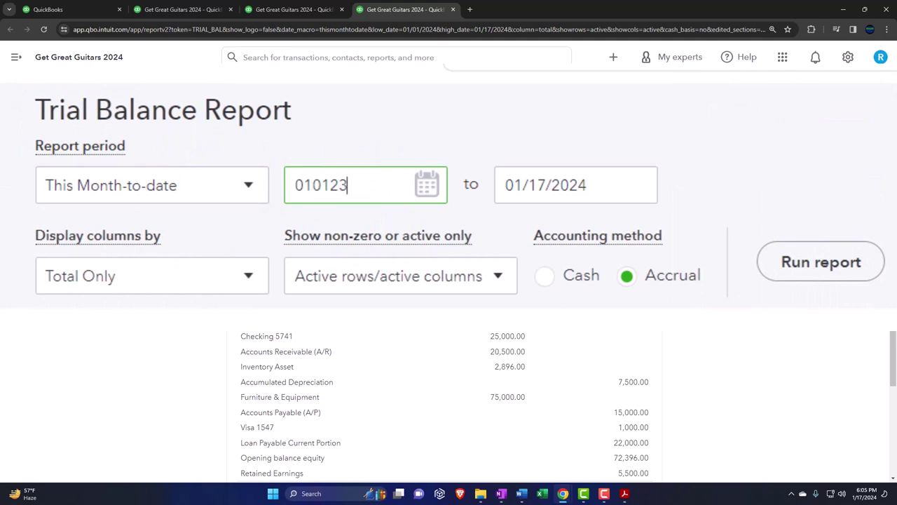
key("Tab")
type("12/31/2023")
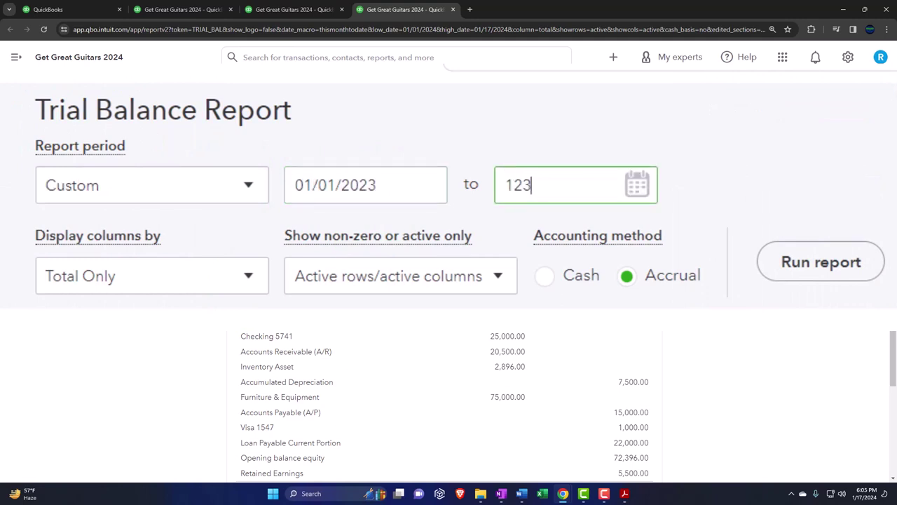
key("Tab")
left_click(821, 263)
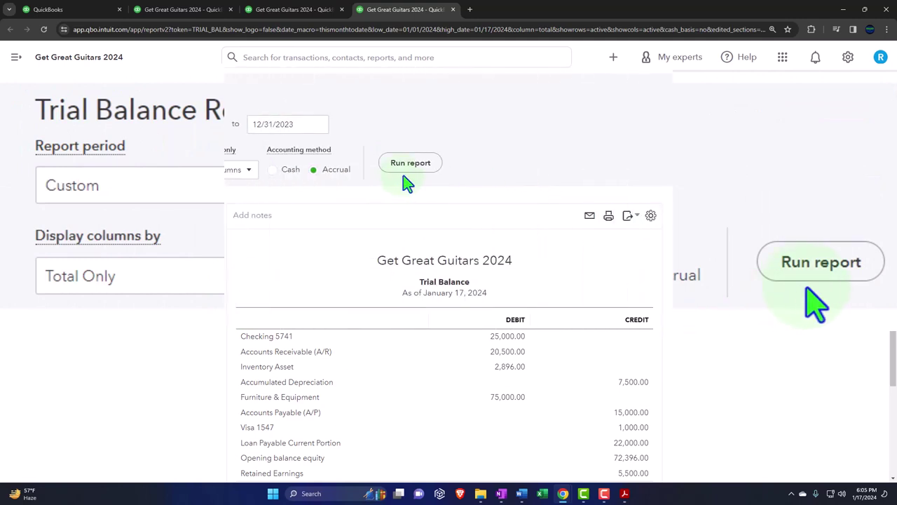
scroll(410, 176, "down", 3)
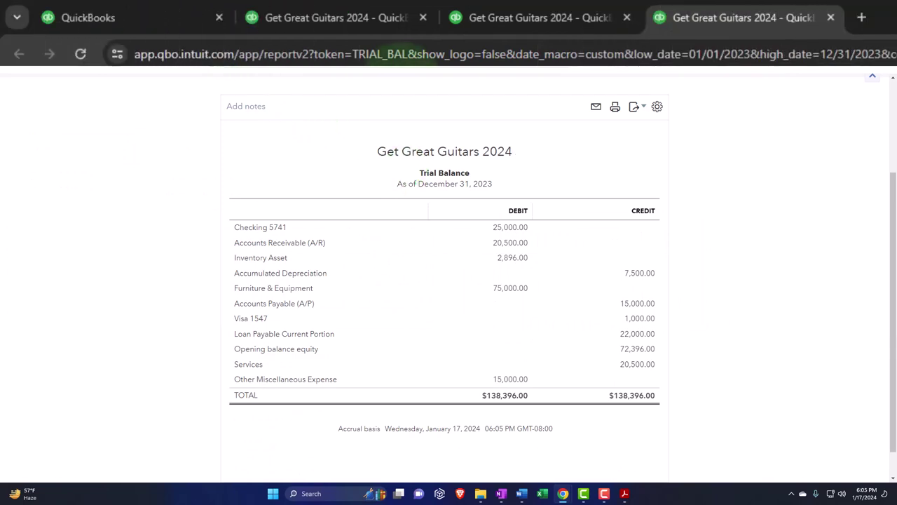
Return to the Balance Sheet report and drill down into the checking account amount under Bank Accounts.
left_click(345, 28)
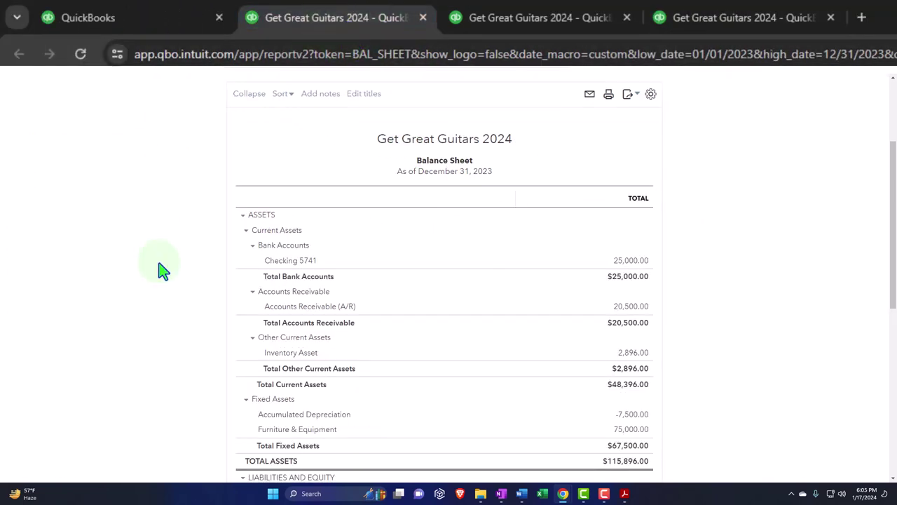
key("ctrl+plus")
key("ctrl+plus")
scroll(160, 269, "down", 2)
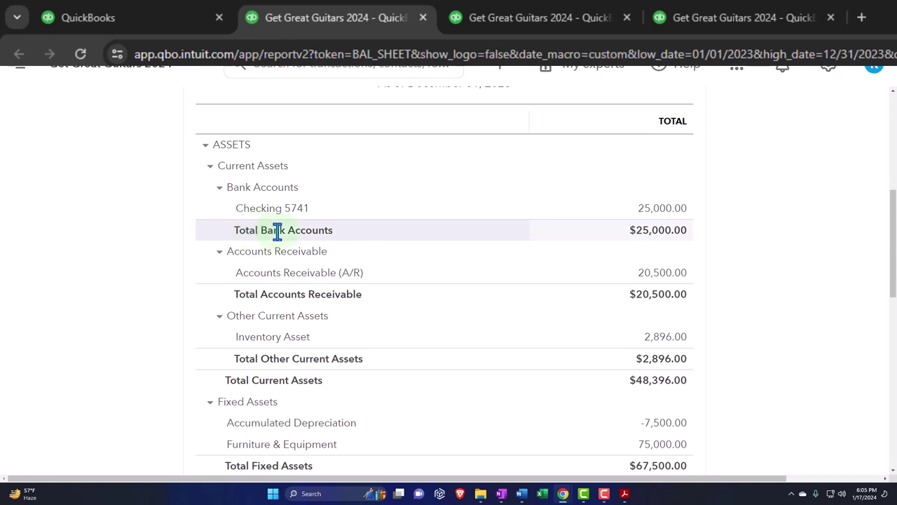
left_click(662, 209)
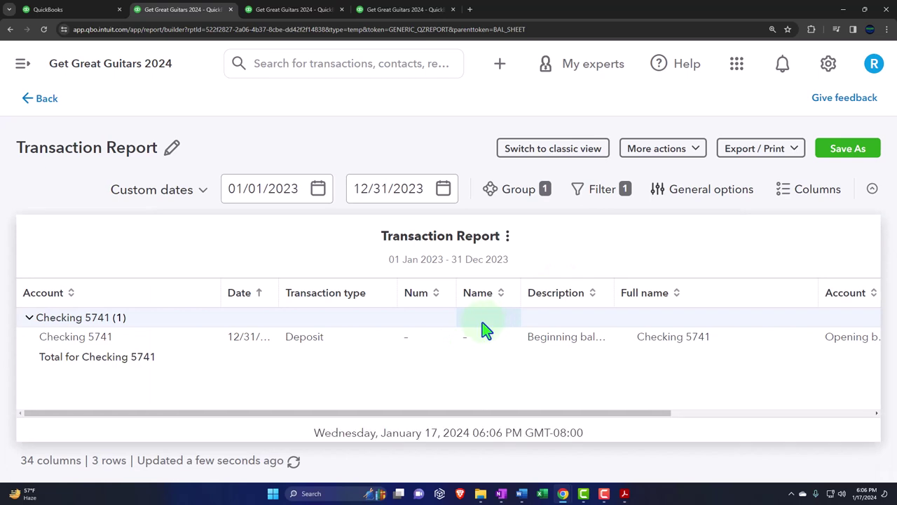
Widen the offsetting Account column beside Amount in the checking transaction report, check the entry, and return to the Balance Sheet.
key("ctrl+minus")
key("ctrl+minus")
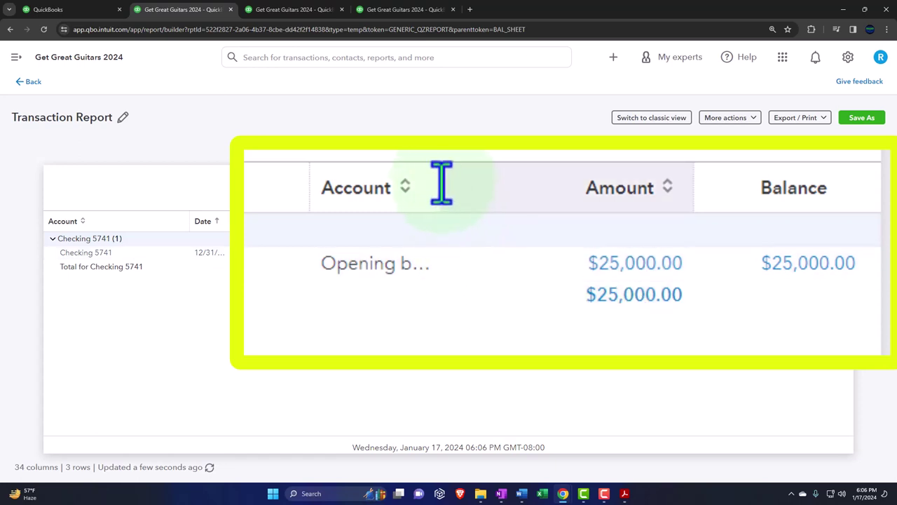
left_click_drag(437, 178, 481, 187)
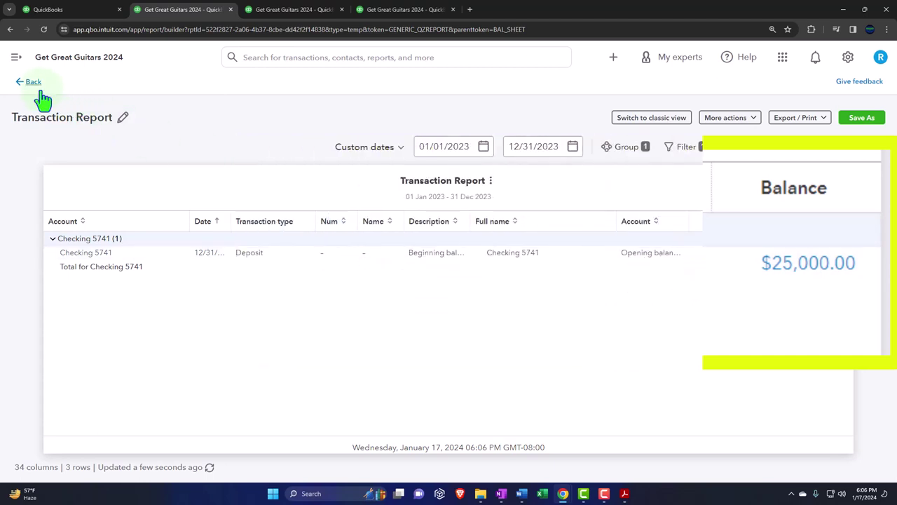
left_click(33, 82)
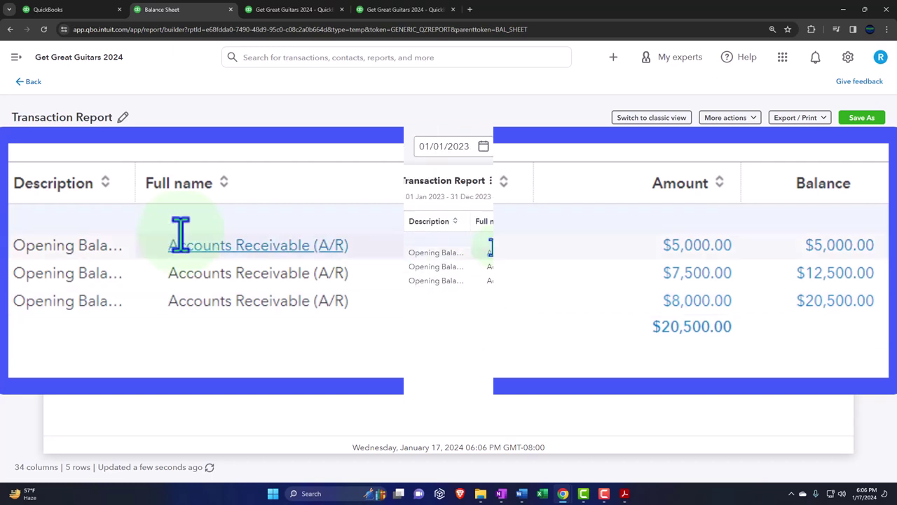
Drill down into the Inventory Asset amount from the Balance Sheet, widen the offsetting Account column to read it, and return to the Balance Sheet.
left_click(32, 83)
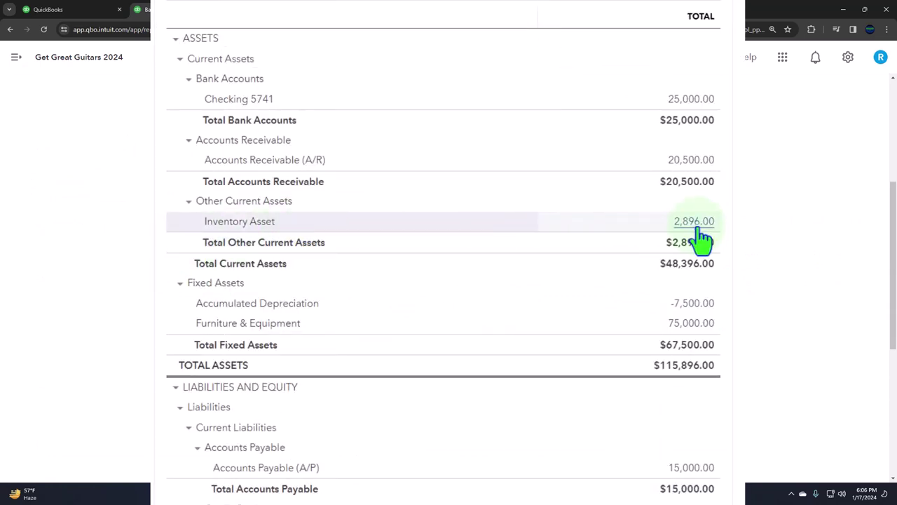
left_click(630, 260)
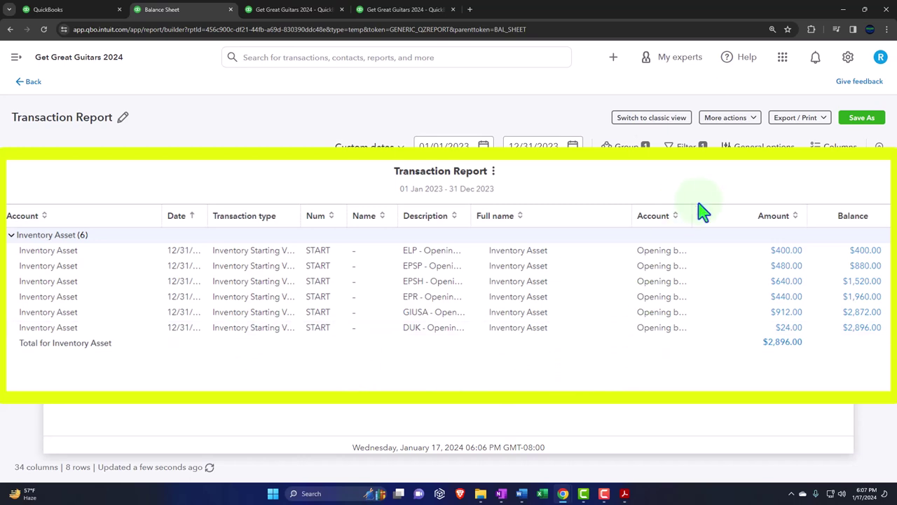
left_click_drag(696, 214, 736, 212)
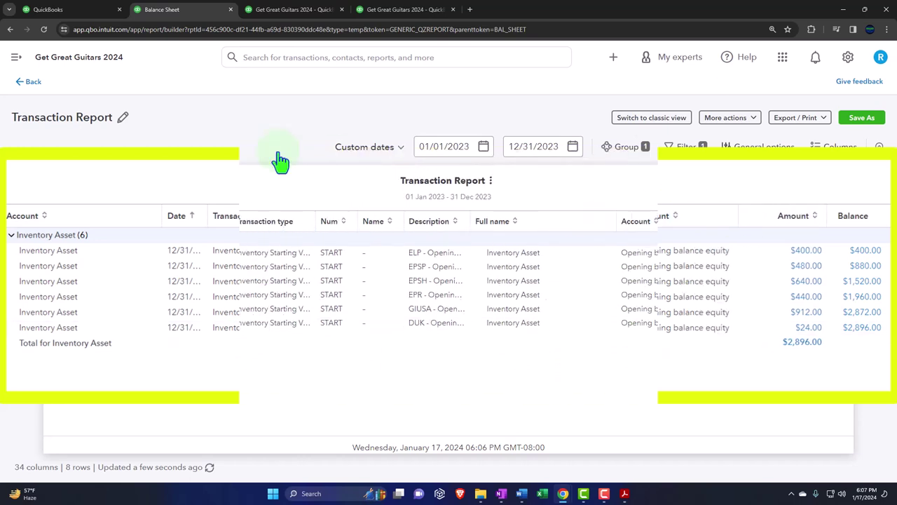
left_click(28, 82)
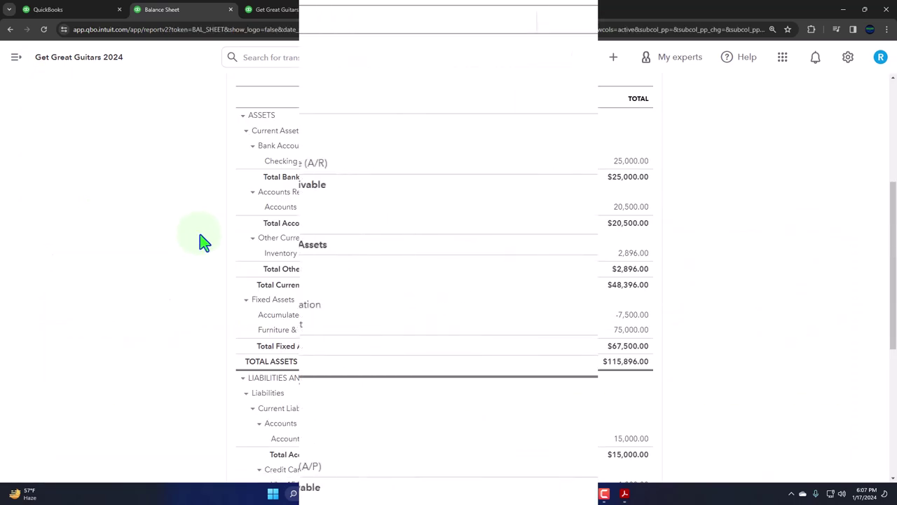
Drill down into Accumulated Depreciation, open its journal entry to check the offsetting account, and return to the Balance Sheet.
scroll(201, 204, "down", 1)
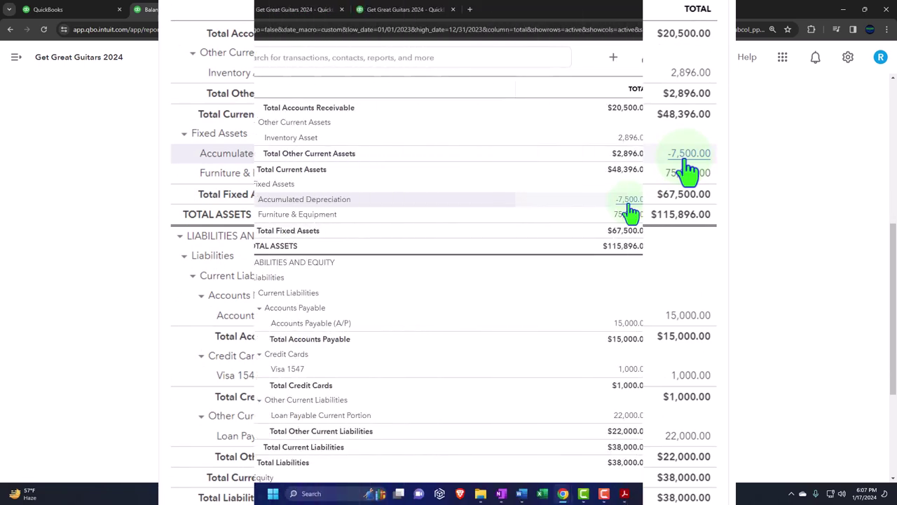
left_click(631, 203)
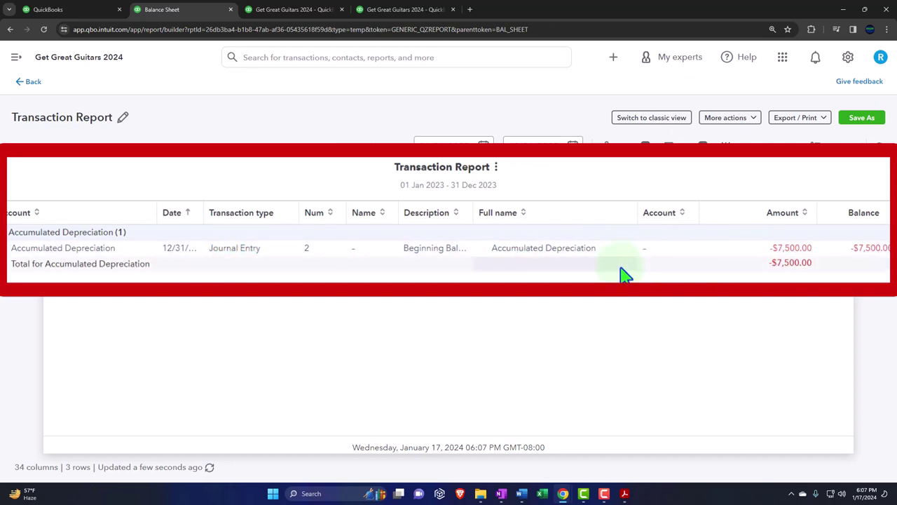
left_click(235, 252)
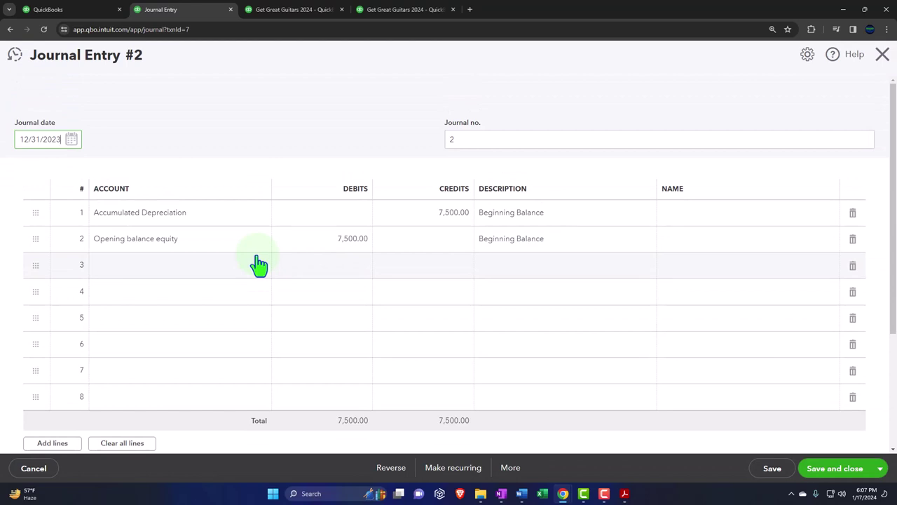
left_click(882, 54)
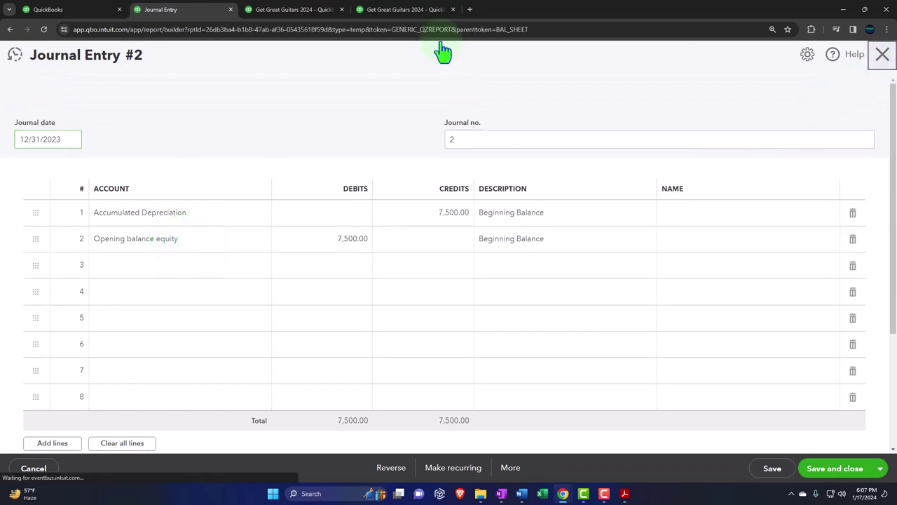
left_click(25, 90)
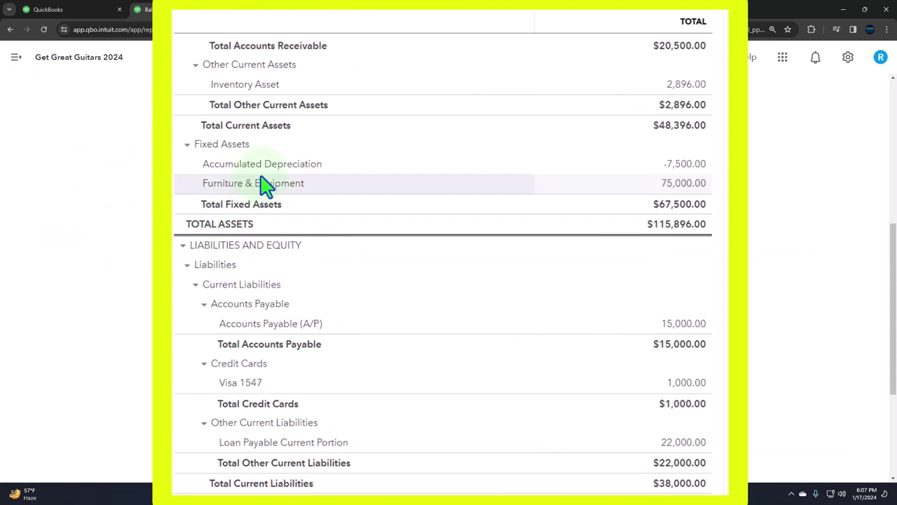
Drill down into Accounts Payable (A/P), widen the offsetting Account column to read it, and exit to the Balance Sheet without saving.
scroll(265, 171, "down", 3)
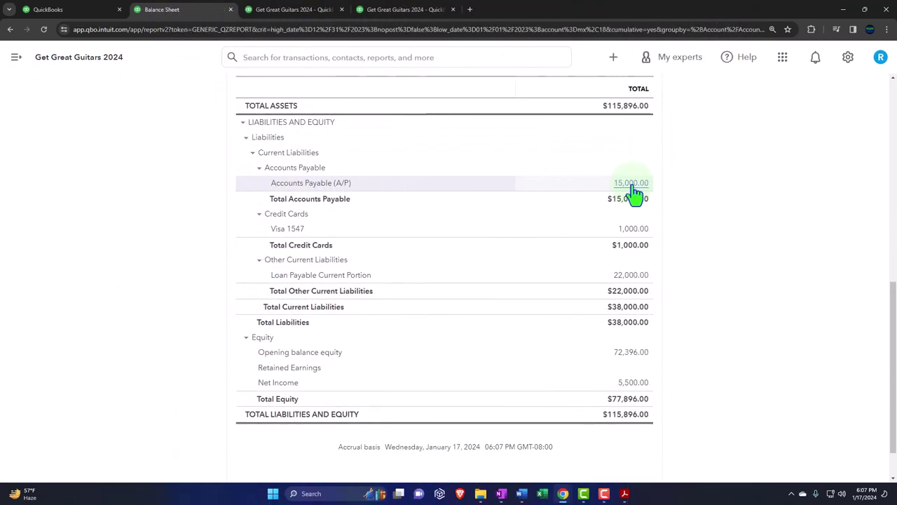
left_click(631, 187)
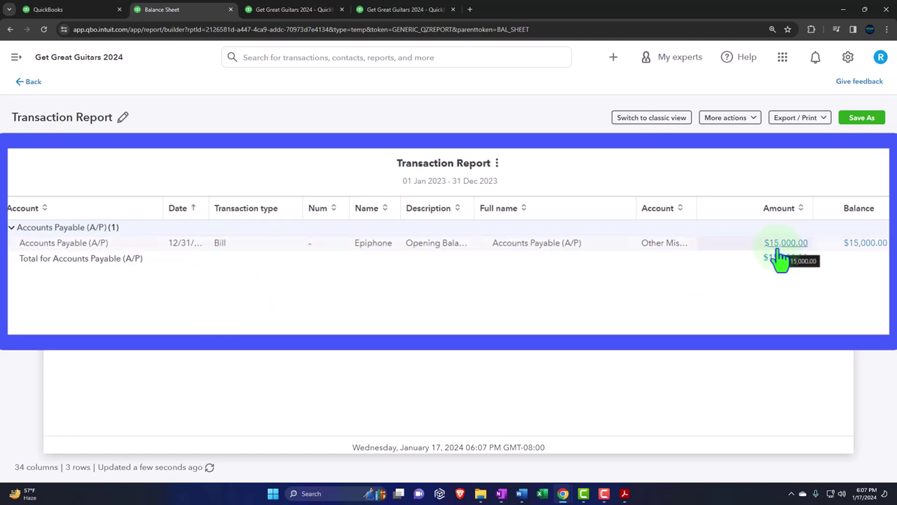
left_click(725, 204)
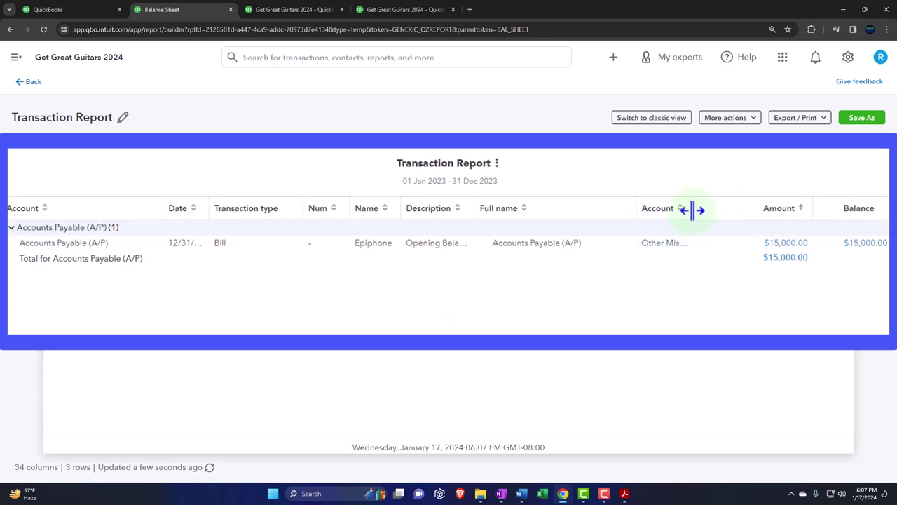
left_click_drag(692, 209, 758, 208)
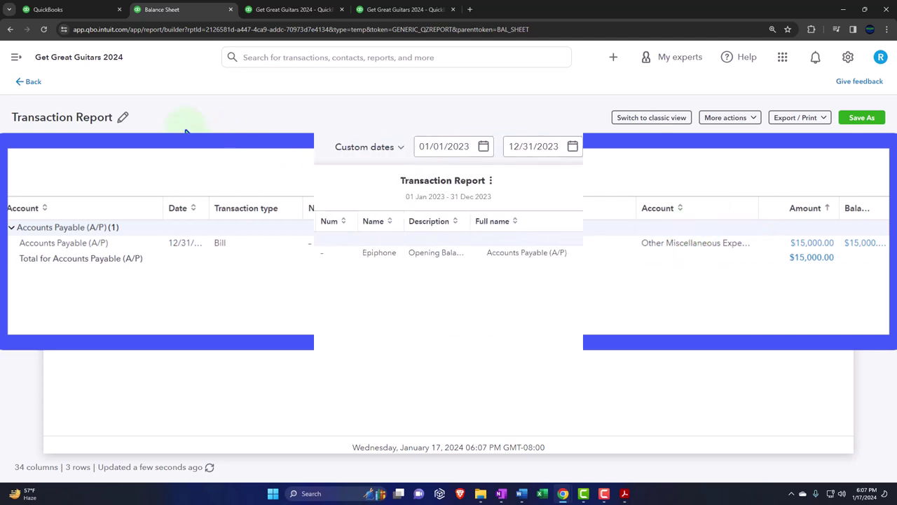
left_click(29, 83)
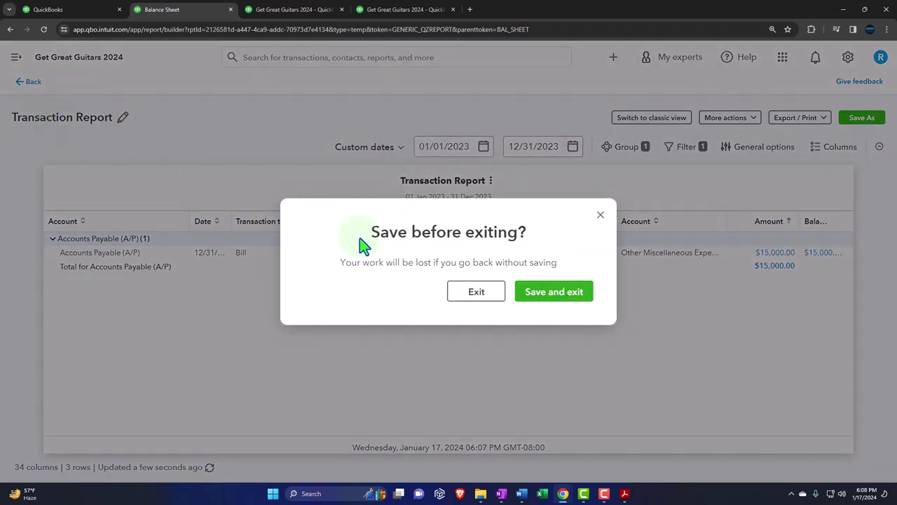
left_click(475, 295)
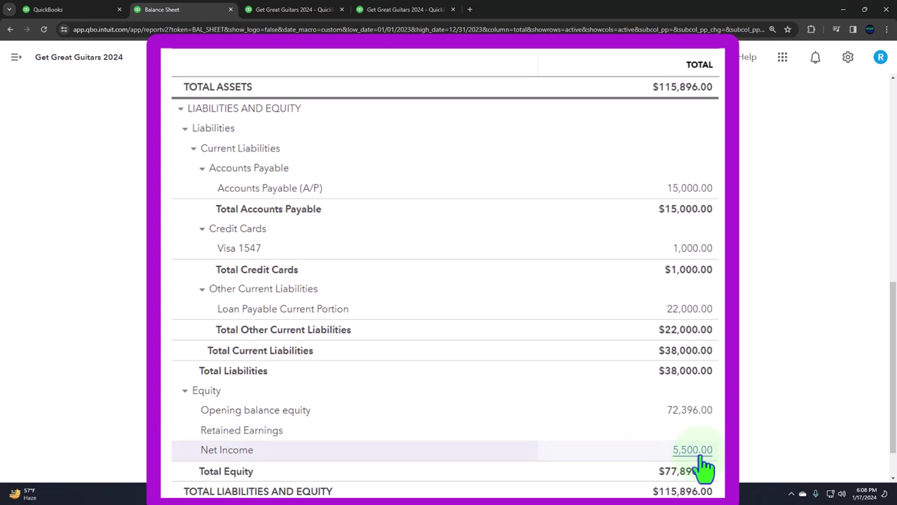
Check the transactions behind Services and Other Miscellaneous Expense in the Profit and Loss report, returning to the report after each.
left_click(296, 11)
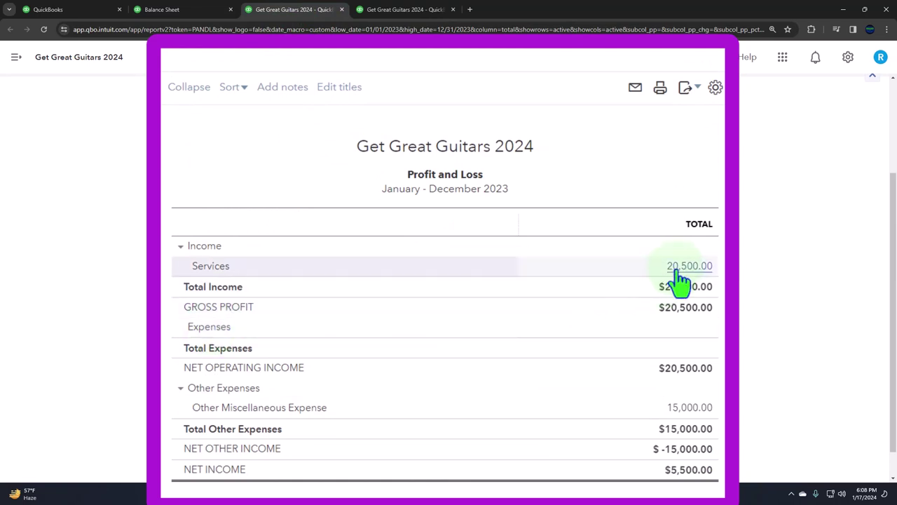
left_click(623, 252)
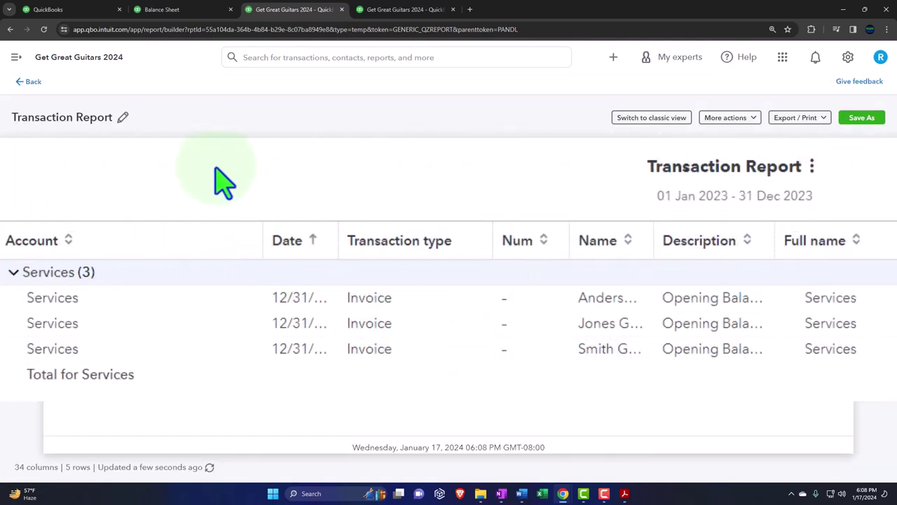
left_click(31, 83)
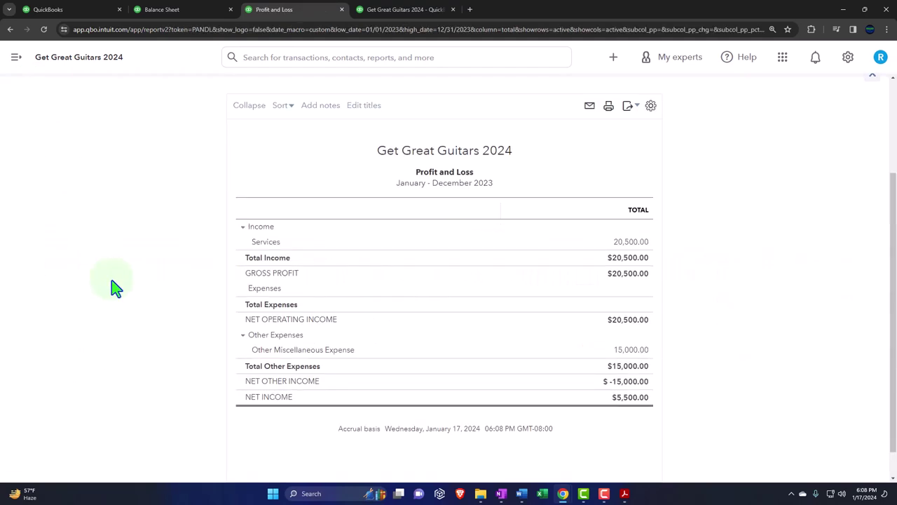
left_click(634, 352)
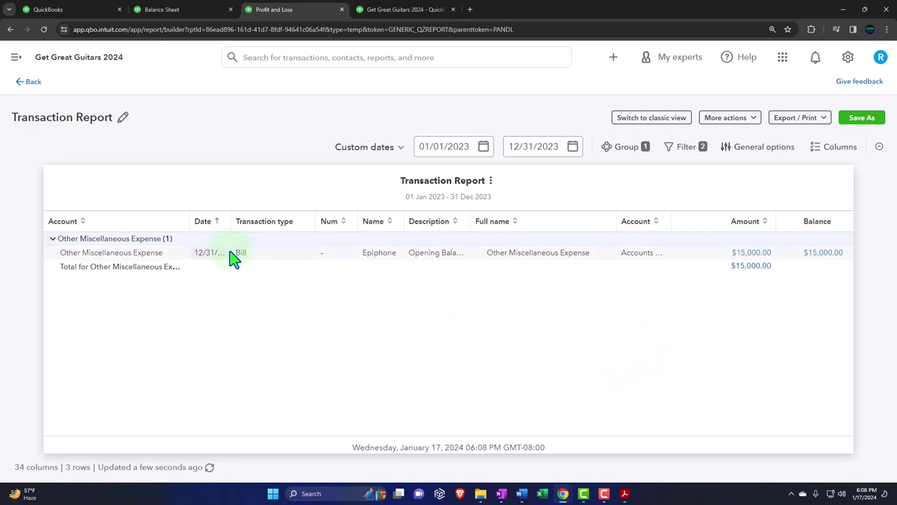
left_click(36, 85)
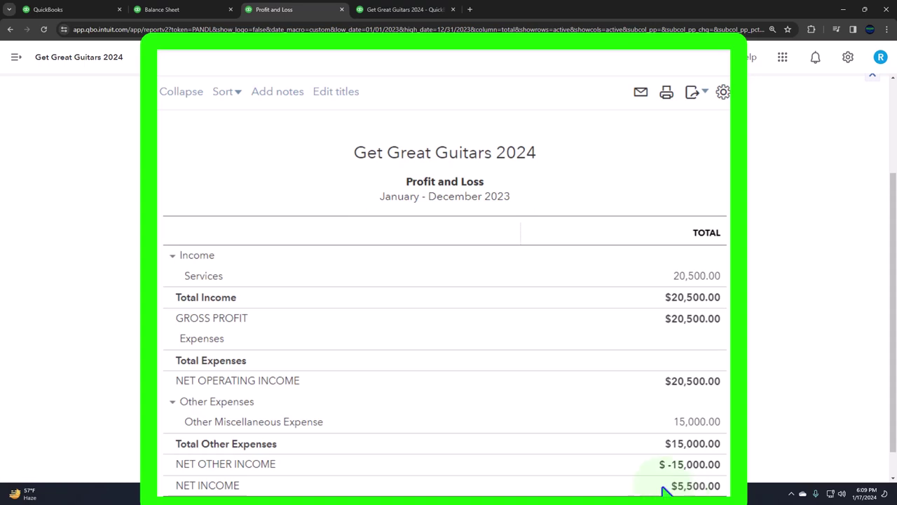
Collapse the Equity section of the Balance Sheet and compare its total with Owners Equity in the trial balance PDF.
left_click(178, 10)
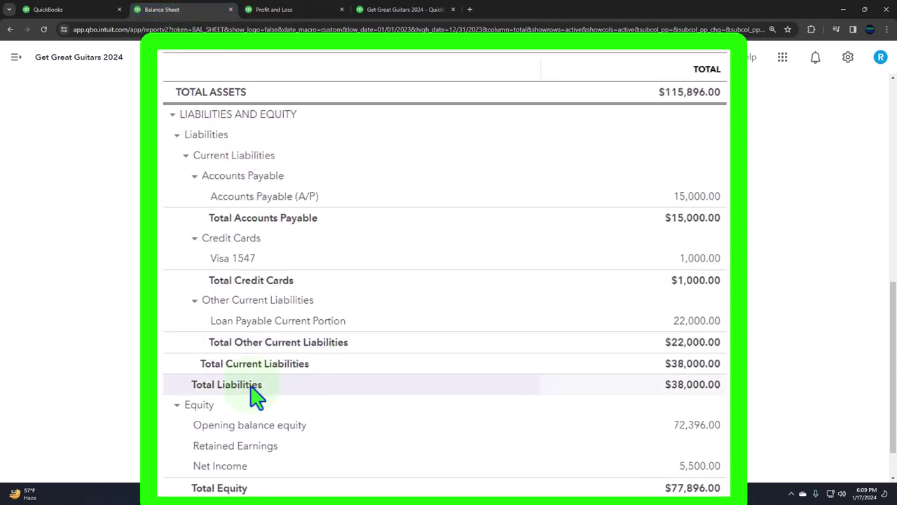
left_click(175, 406)
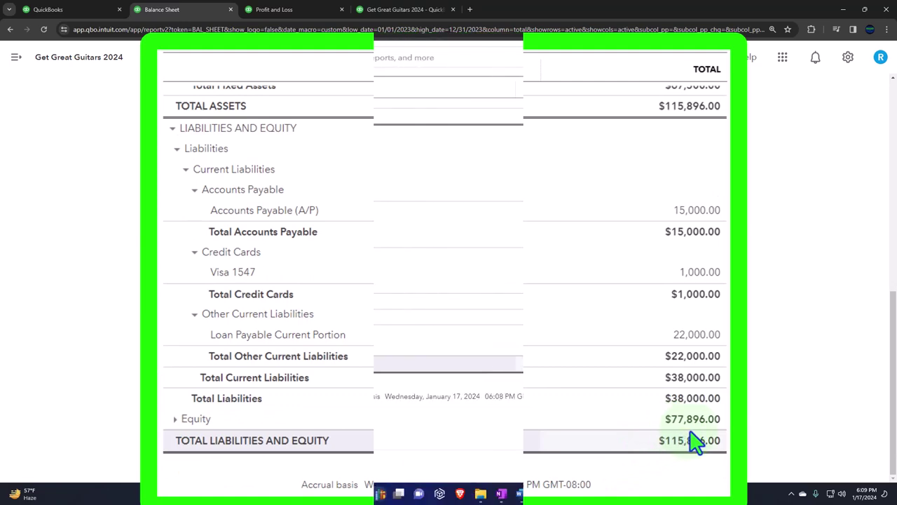
left_click(625, 494)
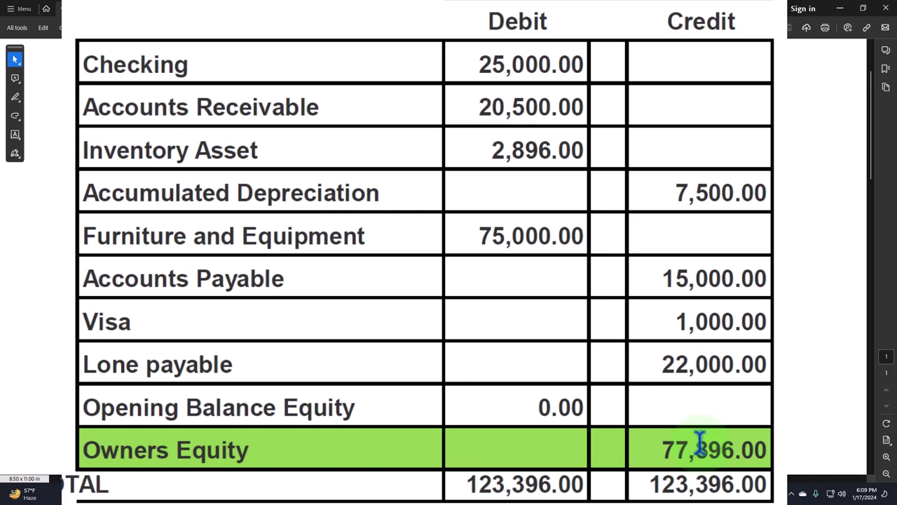
left_click(838, 10)
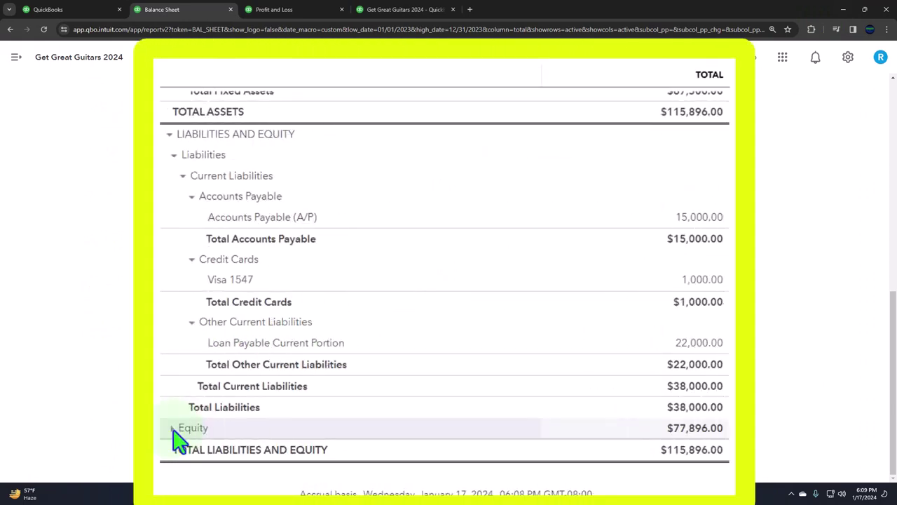
Expand the Equity section to review its accounts, collapse it to compare the single total, and leave it expanded.
left_click(245, 347)
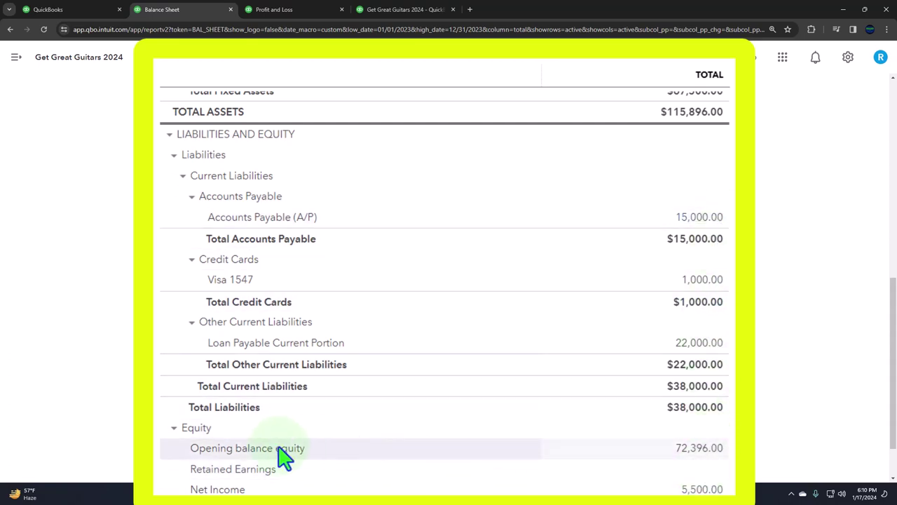
left_click(173, 429)
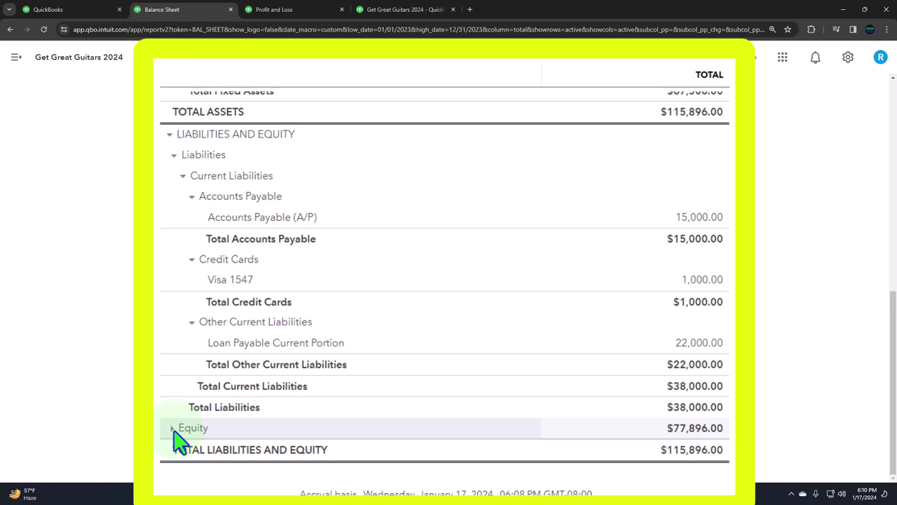
left_click(173, 429)
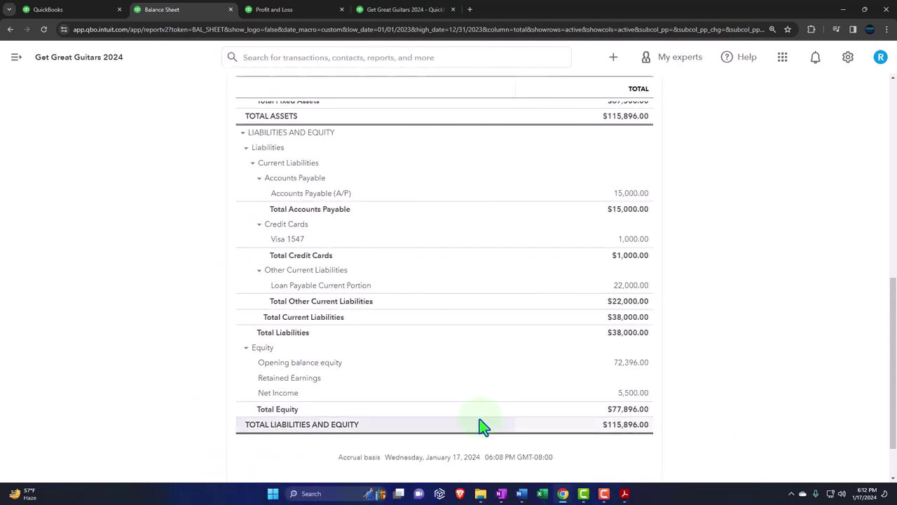
Set the Balance Sheet report period to 01/01/2024 to 12/31/2024.
scroll(517, 420, "up", 10)
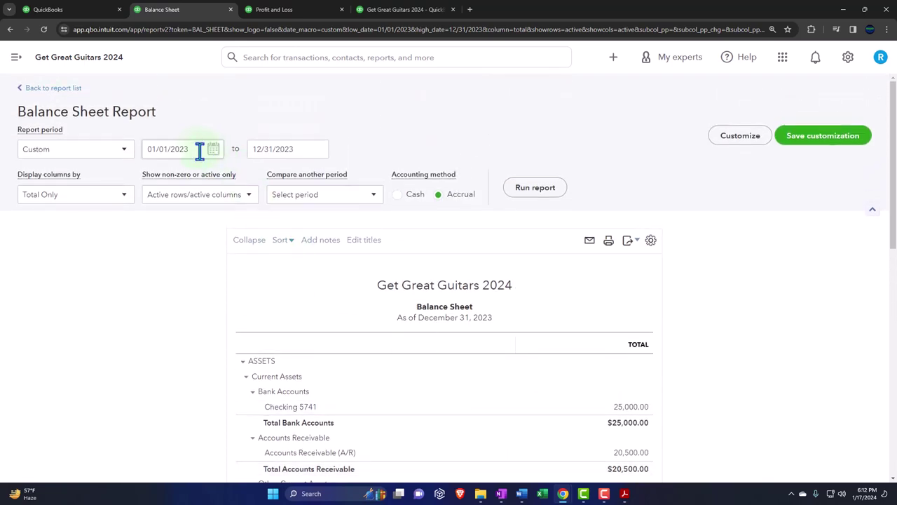
left_click(195, 148)
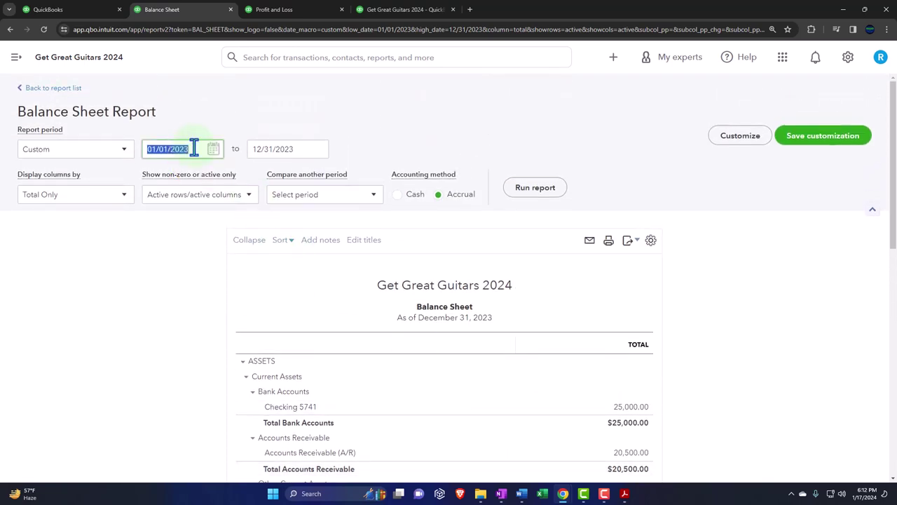
type("010123")
key("Tab")
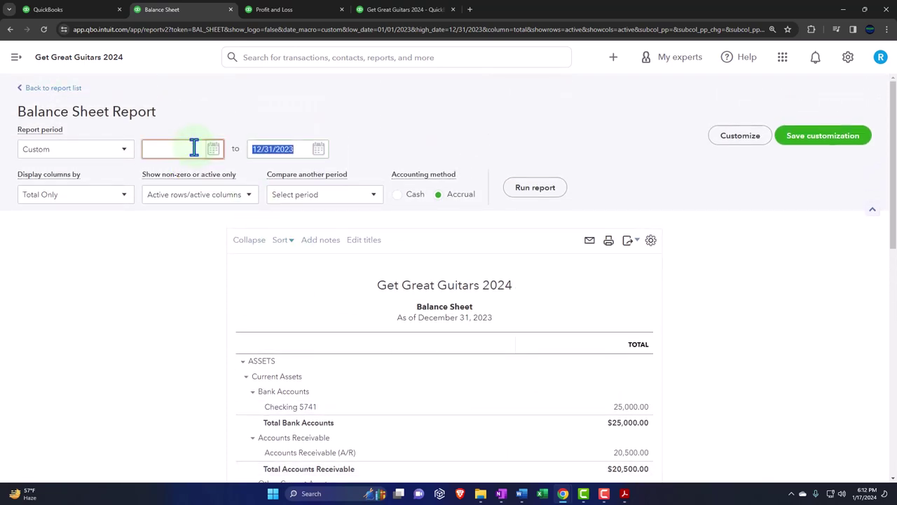
type("12/31/2024")
left_click(195, 148)
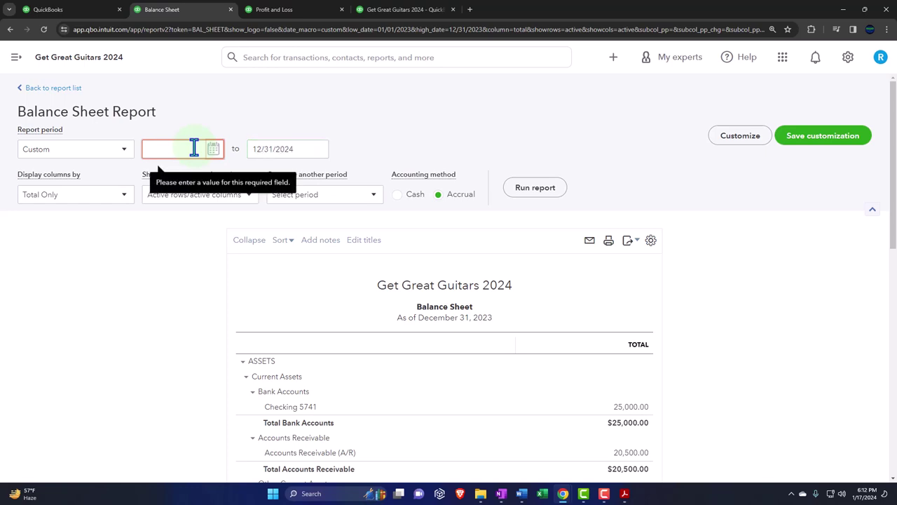
type("010124")
key("Tab")
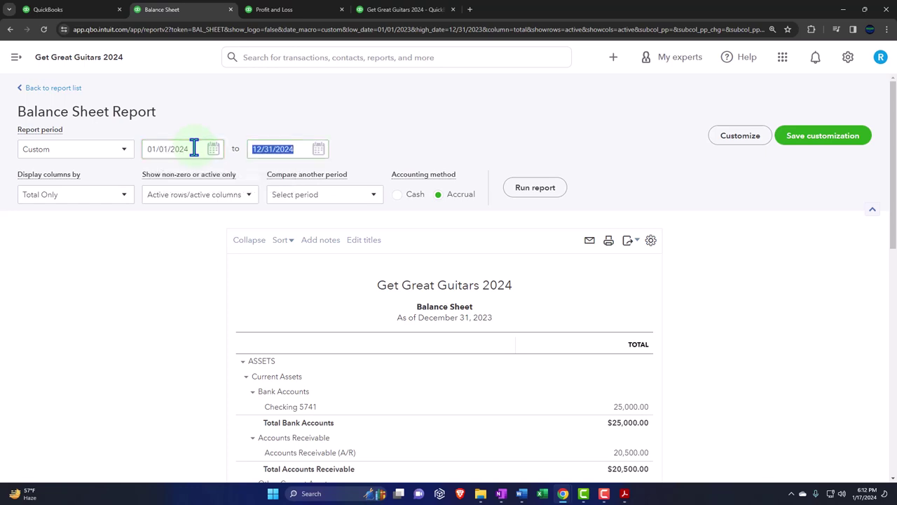
type("12/31/2024")
key("Tab")
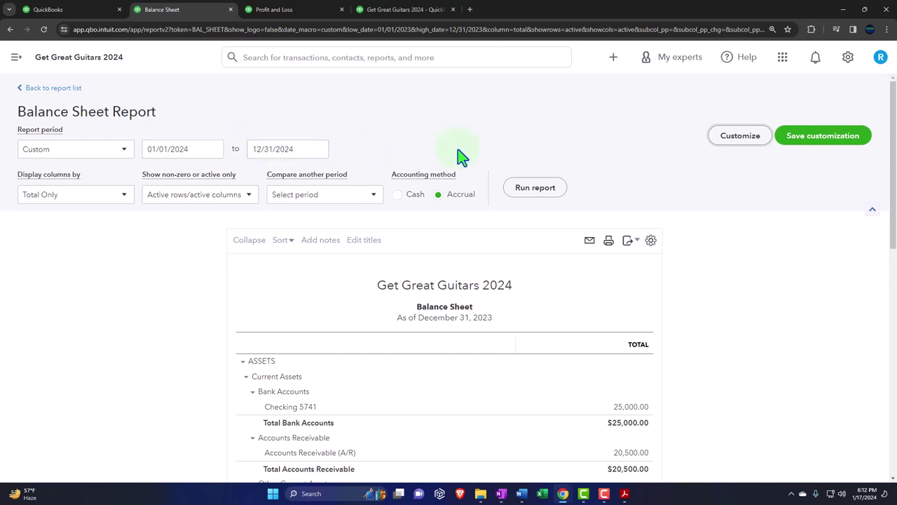
Run the Balance Sheet for the new period and check Retained Earnings and Net Income in the Equity section.
left_click(544, 189)
scroll(537, 244, "down", 6)
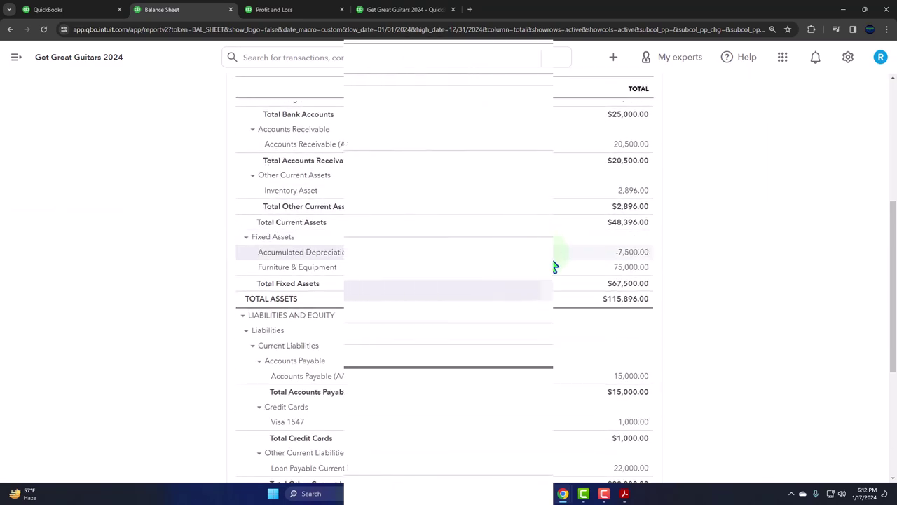
scroll(591, 309, "down", 3)
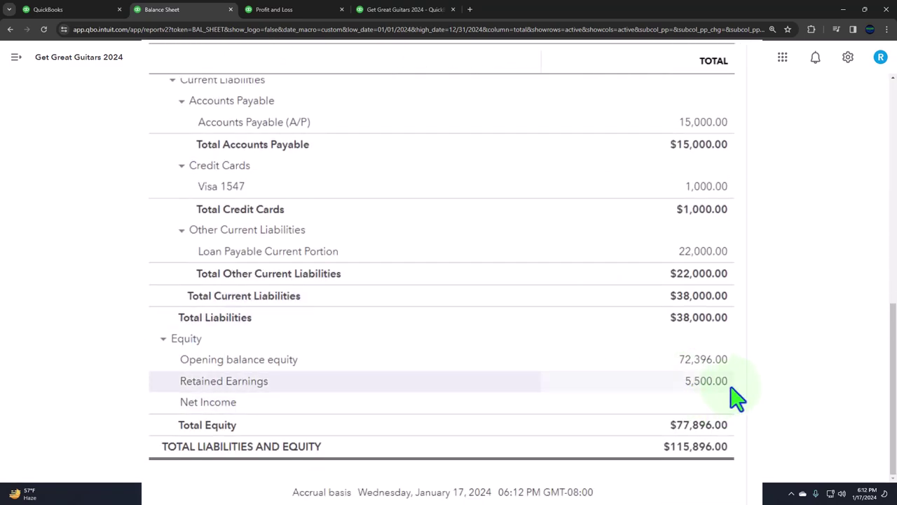
Run the Profit and Loss report for the period 01/01/2024 to 12/31/2024.
left_click(301, 11)
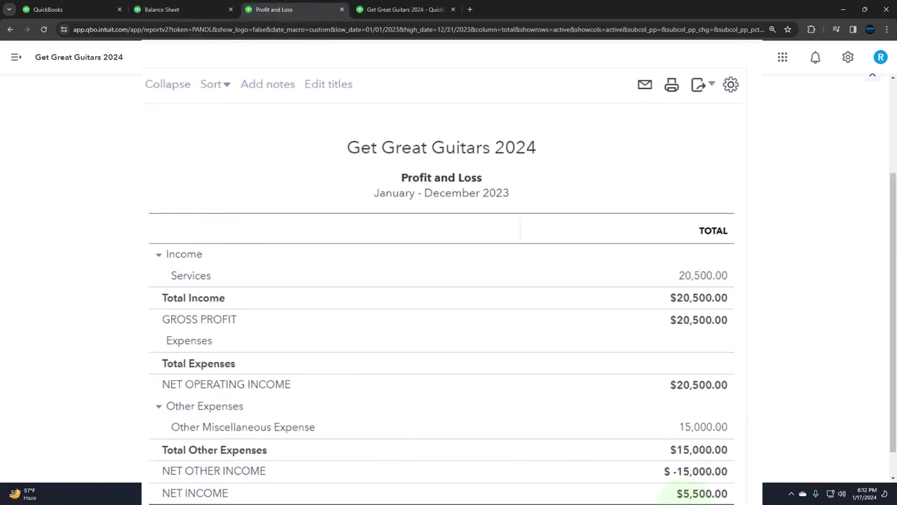
scroll(303, 223, "up", 2)
left_click(196, 149)
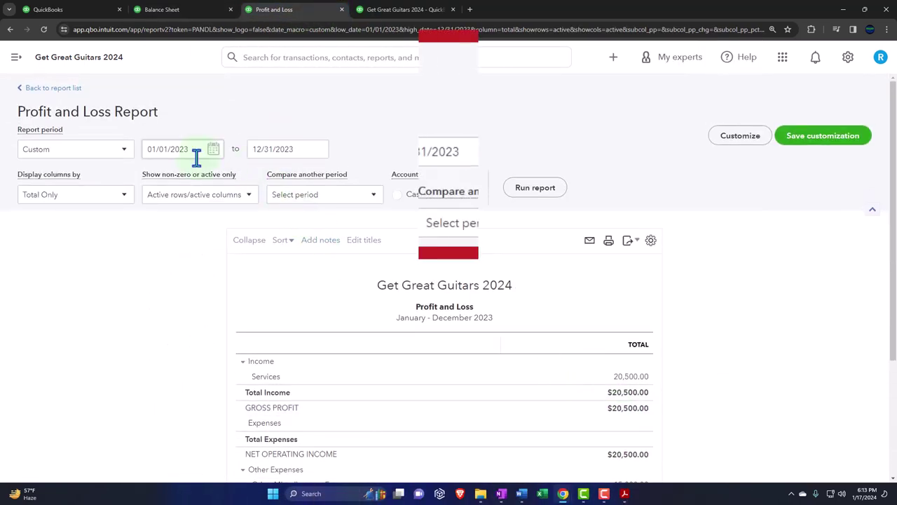
type("01/01/2024")
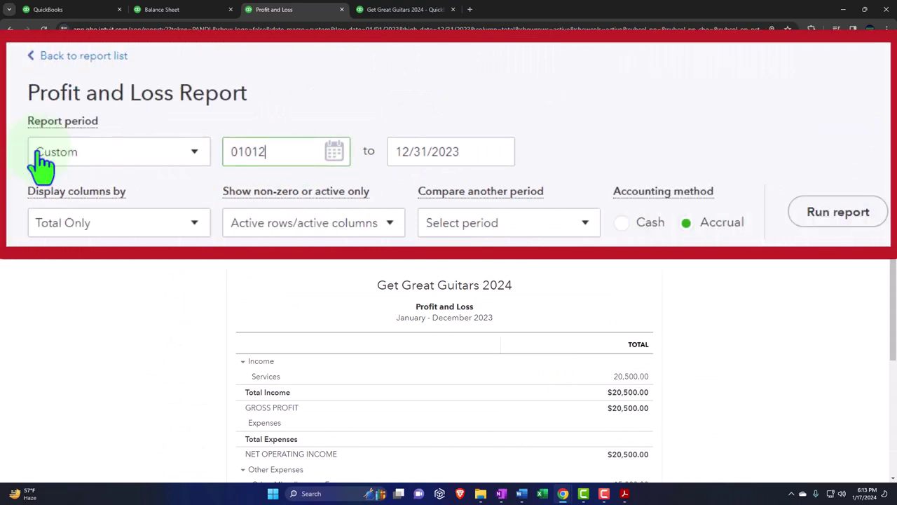
key("Tab")
type("12/31/")
type("2024")
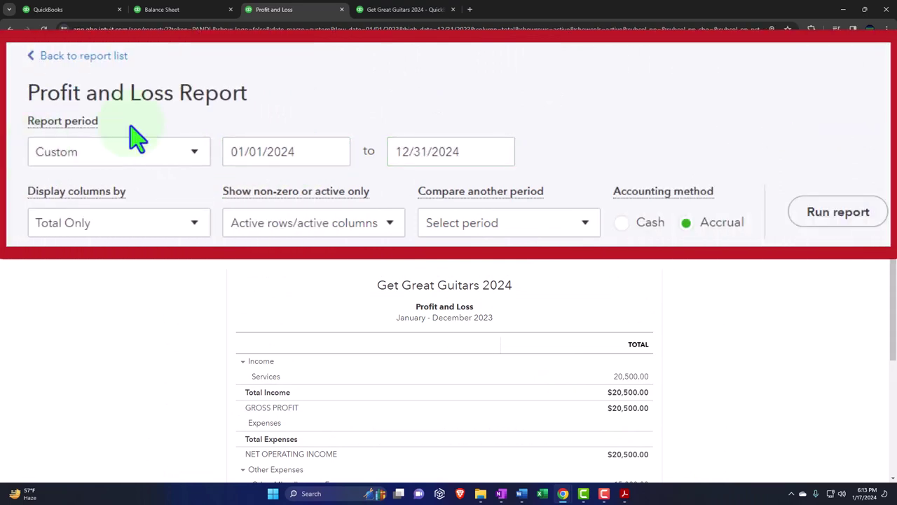
left_click(830, 214)
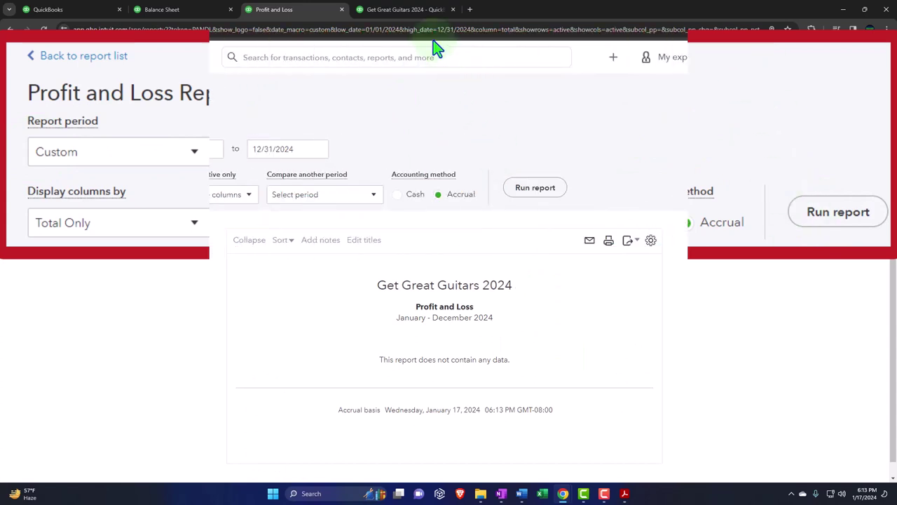
Run the Trial Balance for 01/01/2024 to 12/31/2024 and compare its equity accounts with the Balance Sheet.
left_click(404, 9)
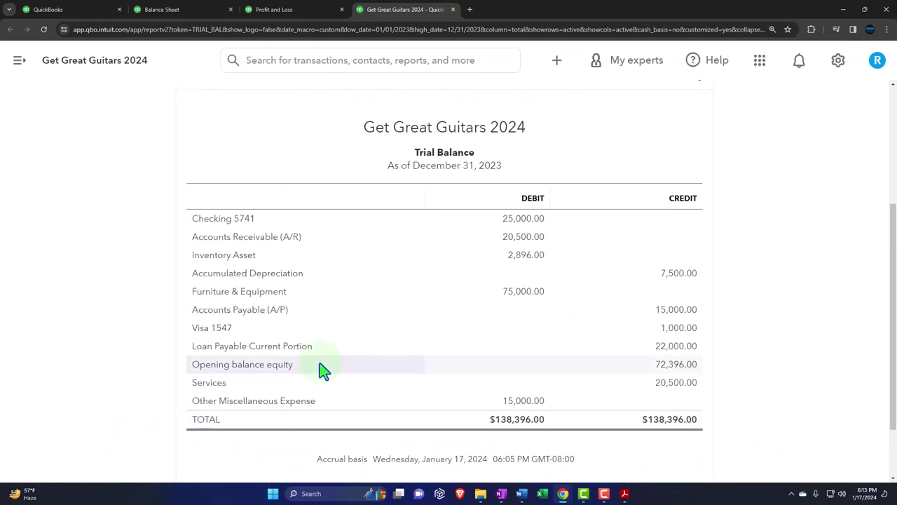
scroll(322, 370, "up", 3)
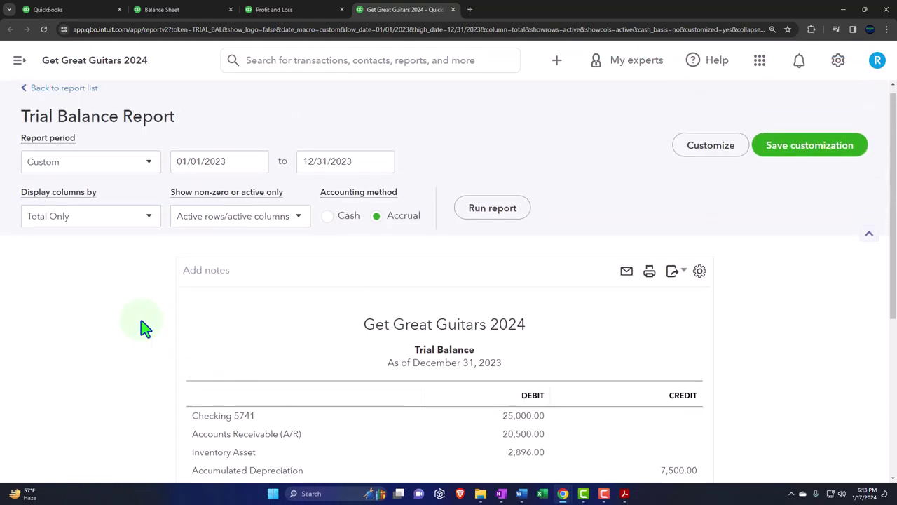
left_click(175, 171)
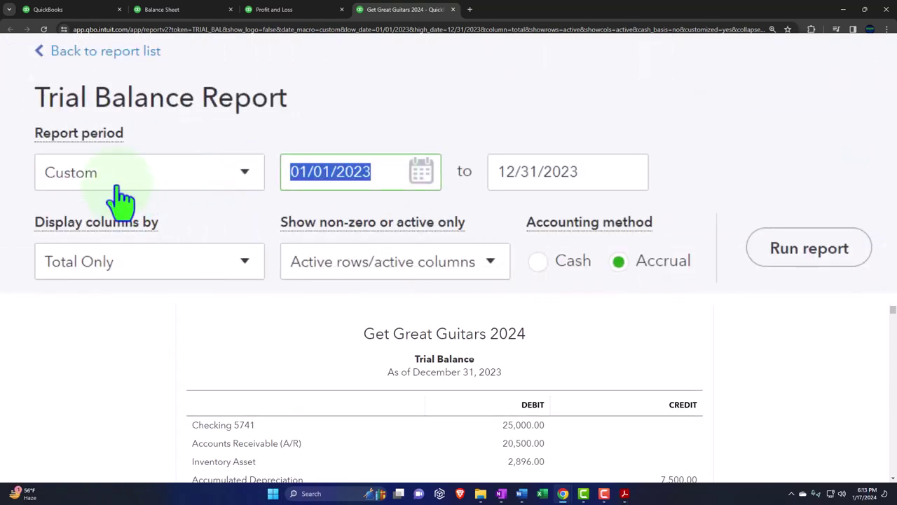
type("0101")
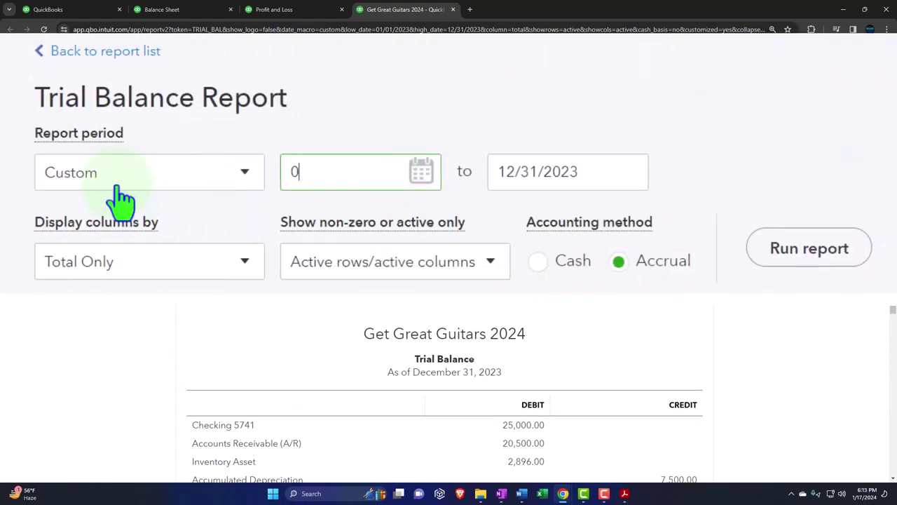
key("Tab")
type("123124")
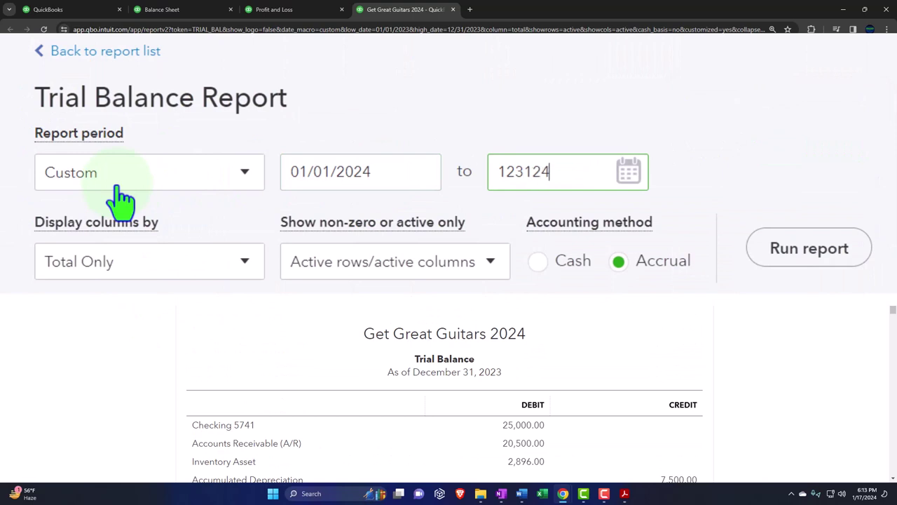
key("Tab")
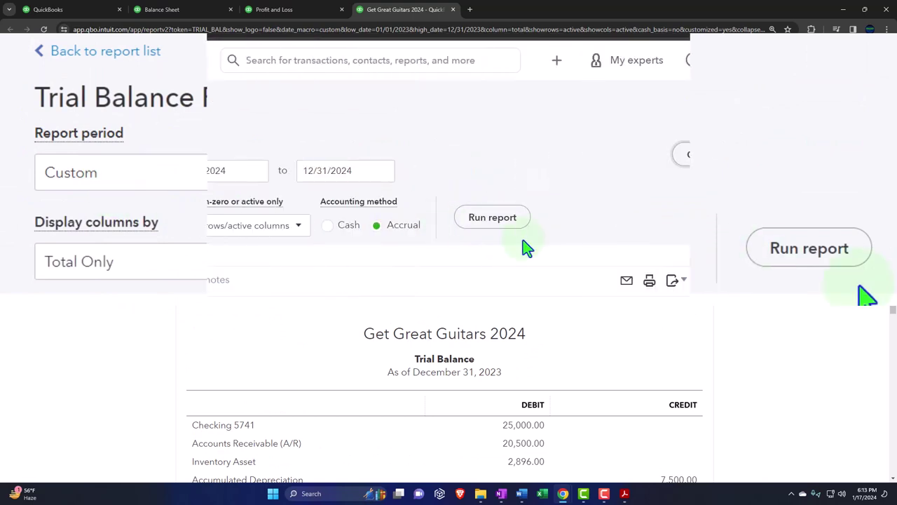
left_click(490, 219)
scroll(444, 287, "down", 5)
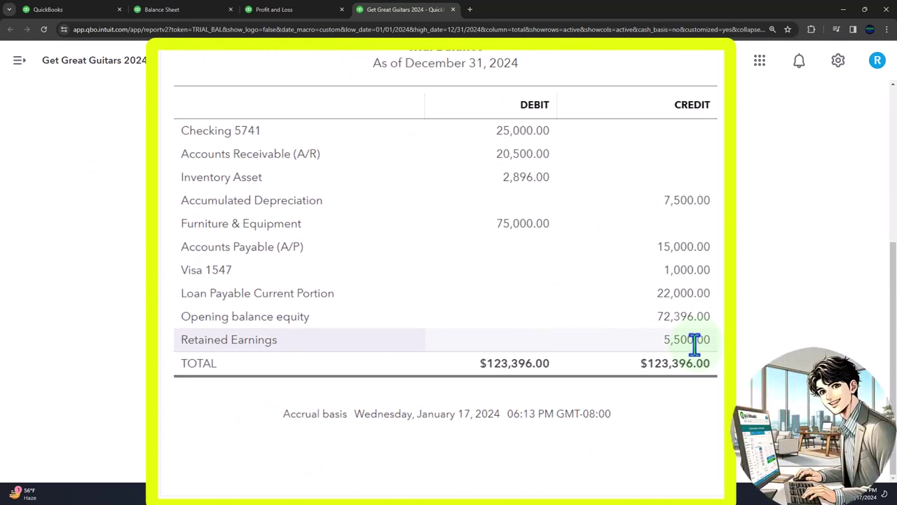
left_click(181, 10)
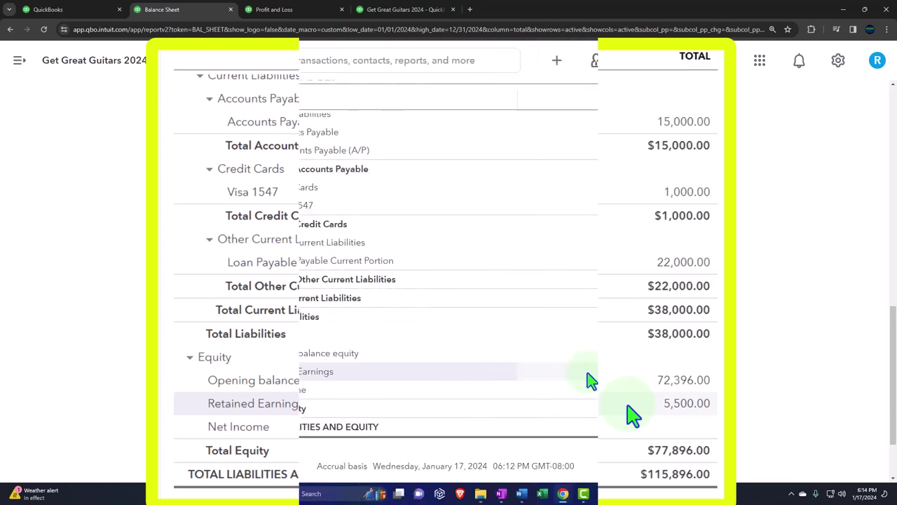
Open the company's chart of accounts and collapse the navigation menu.
left_click(85, 10)
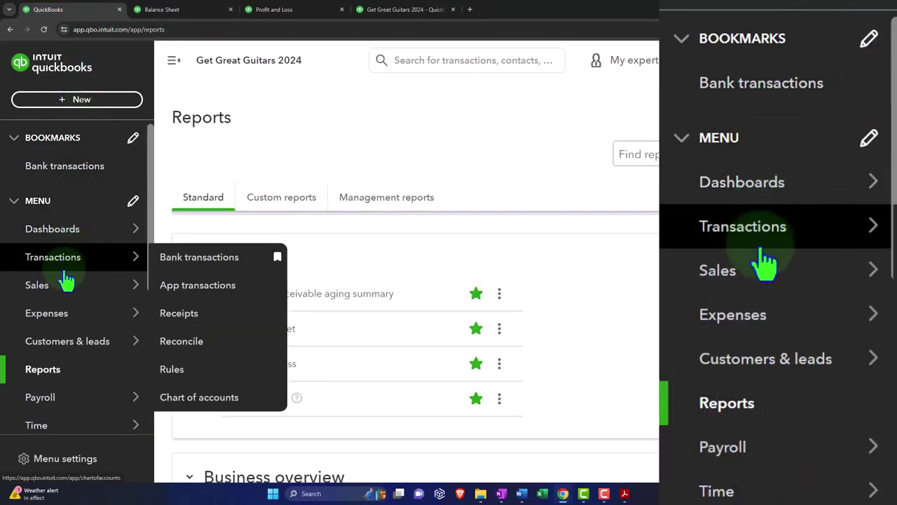
key("ctrl+minus")
left_click(56, 231)
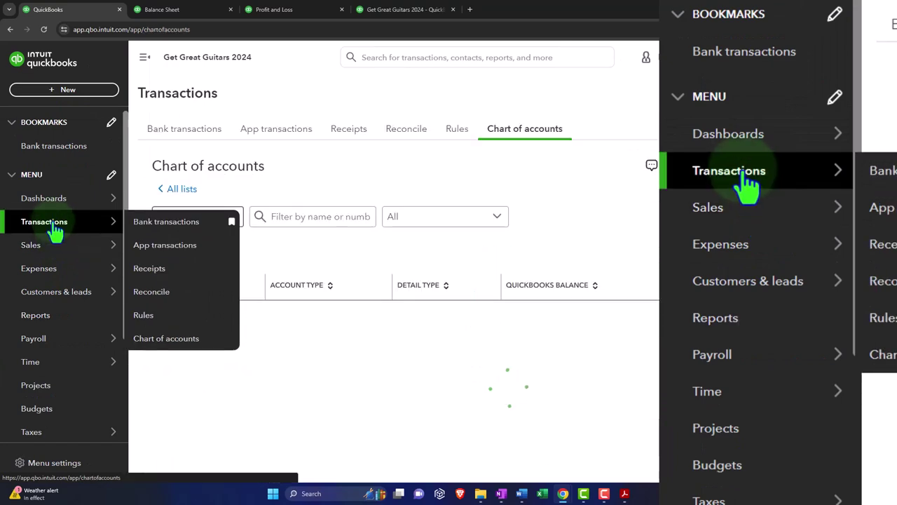
left_click(157, 63)
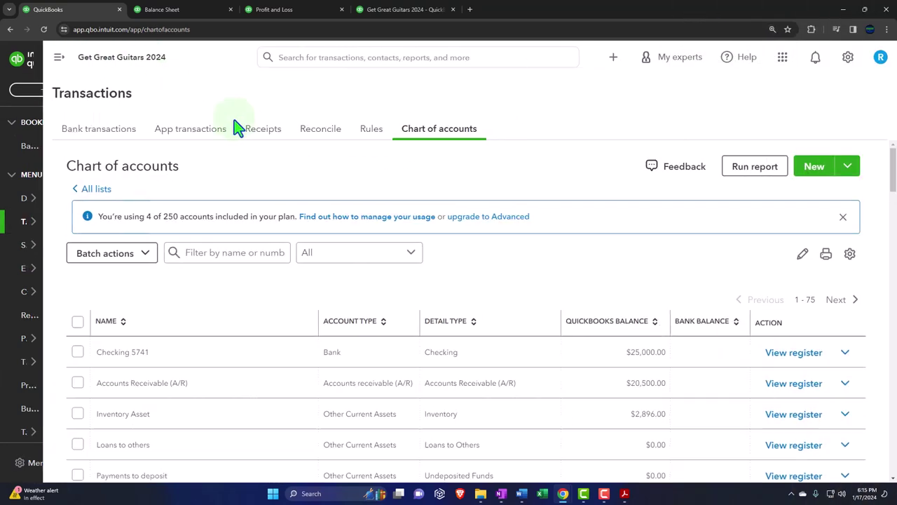
Review the equity accounts in the chart of accounts and open the register for Opening balance equity.
scroll(775, 359, "down", 3)
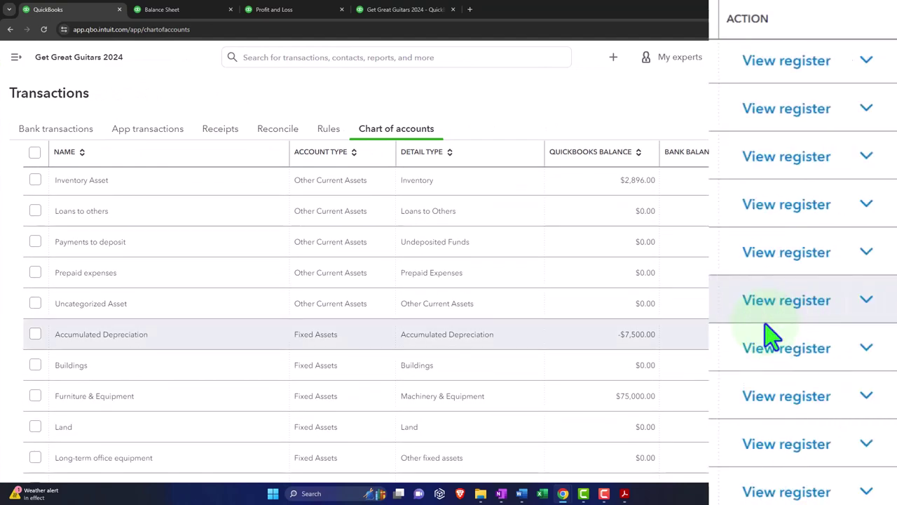
scroll(768, 337, "down", 3)
scroll(768, 336, "down", 15)
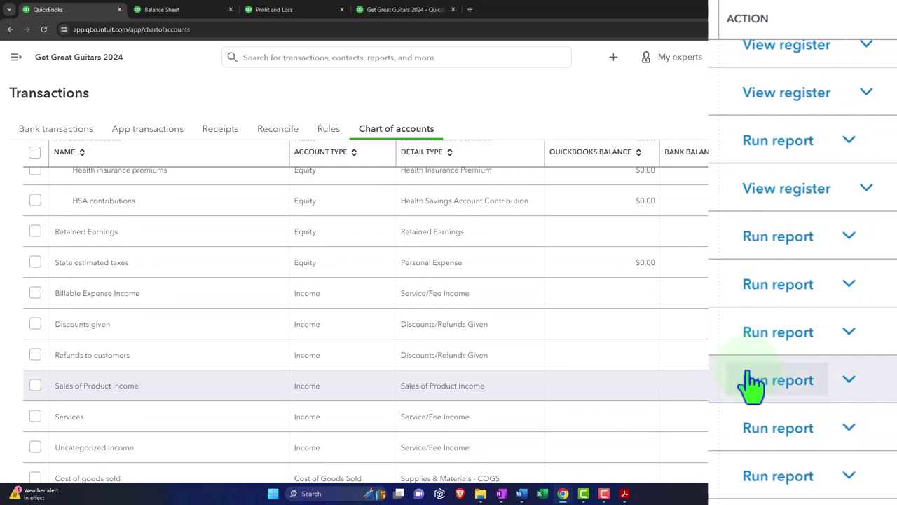
scroll(730, 385, "up", 12)
scroll(722, 391, "up", 3)
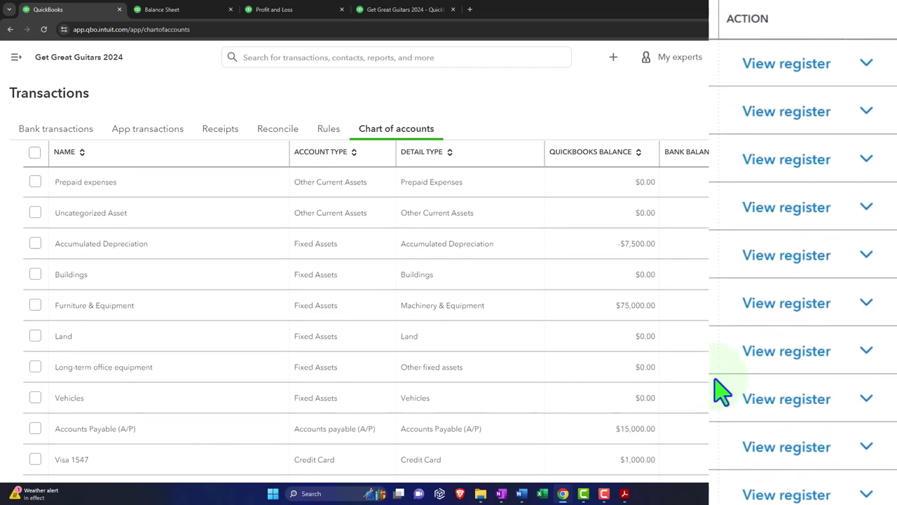
scroll(303, 384, "down", 4)
scroll(300, 382, "down", 3)
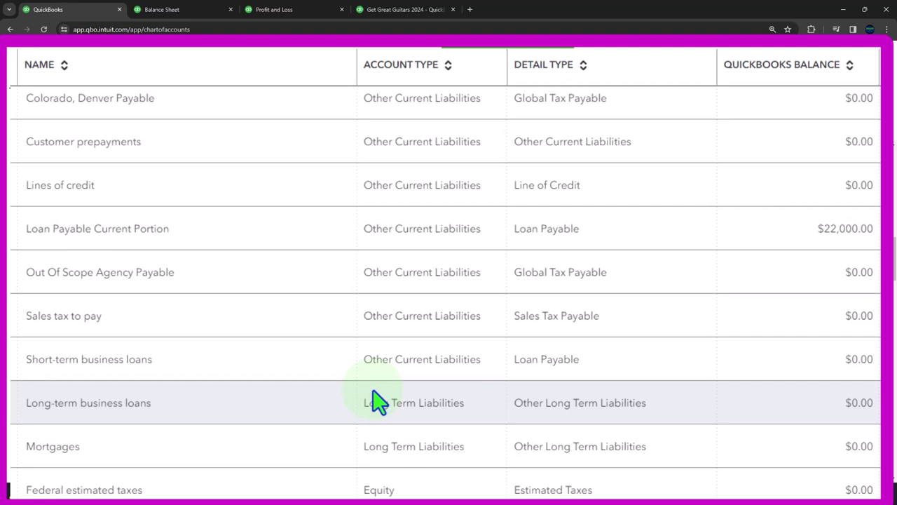
scroll(377, 401, "down", 3)
scroll(377, 401, "down", 1)
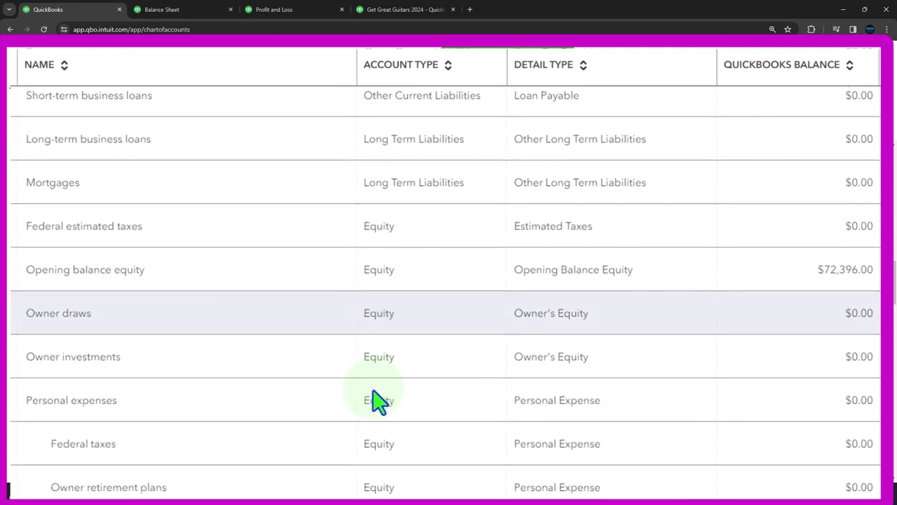
scroll(377, 401, "down", 1)
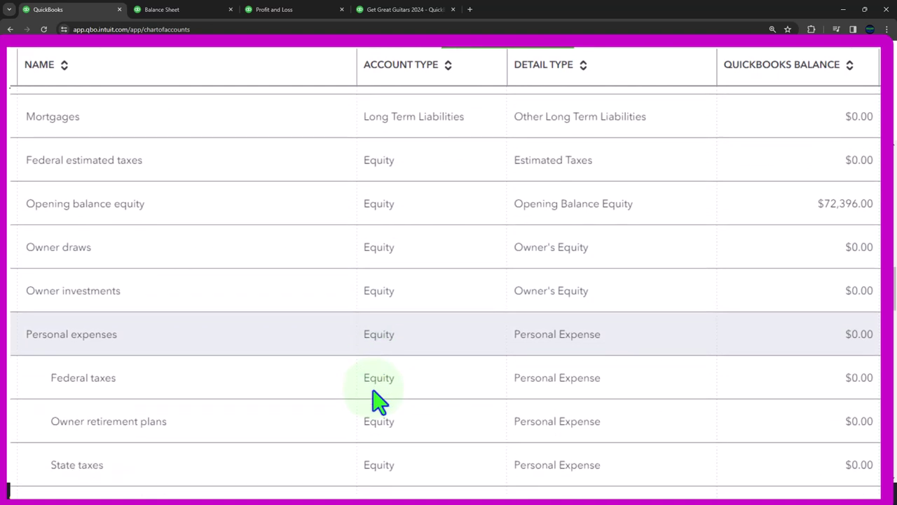
scroll(377, 401, "down", 1)
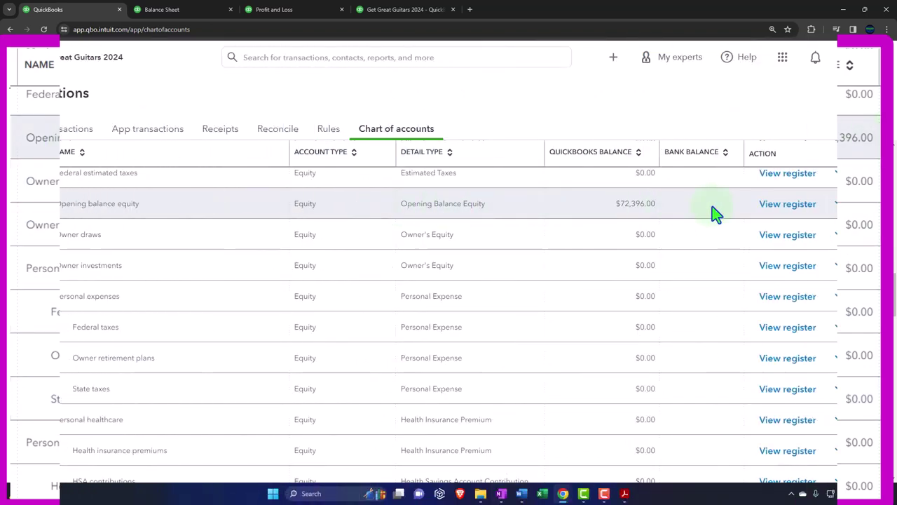
left_click(788, 204)
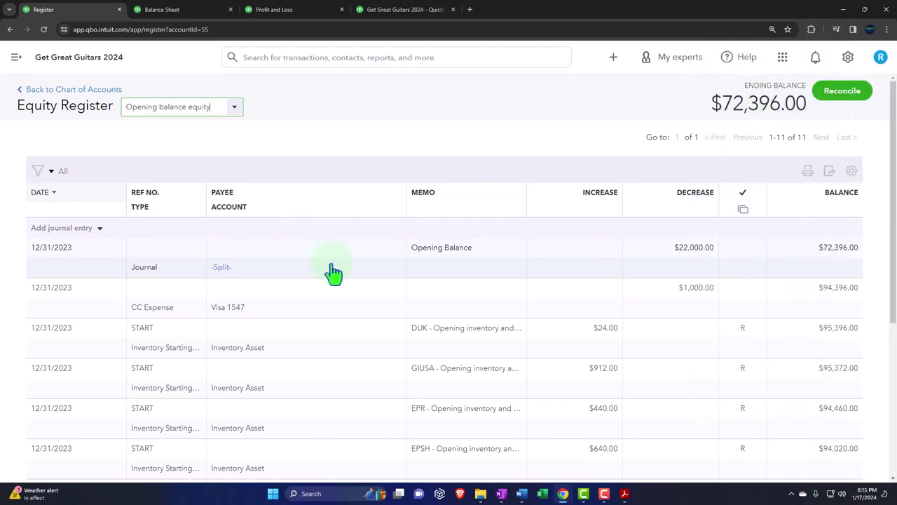
Start a journal entry in the Opening balance equity register dated 12/31/2023 with the memo "Beg bal adj".
left_click(99, 228)
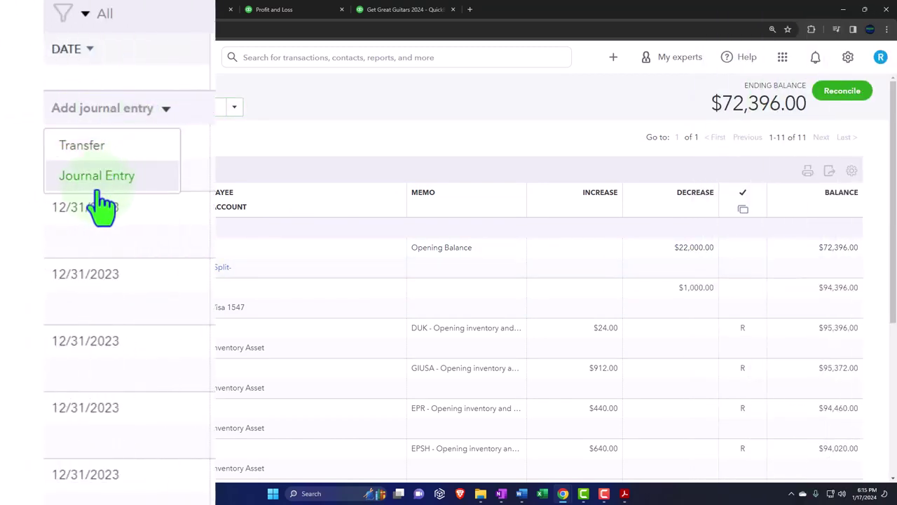
left_click(70, 271)
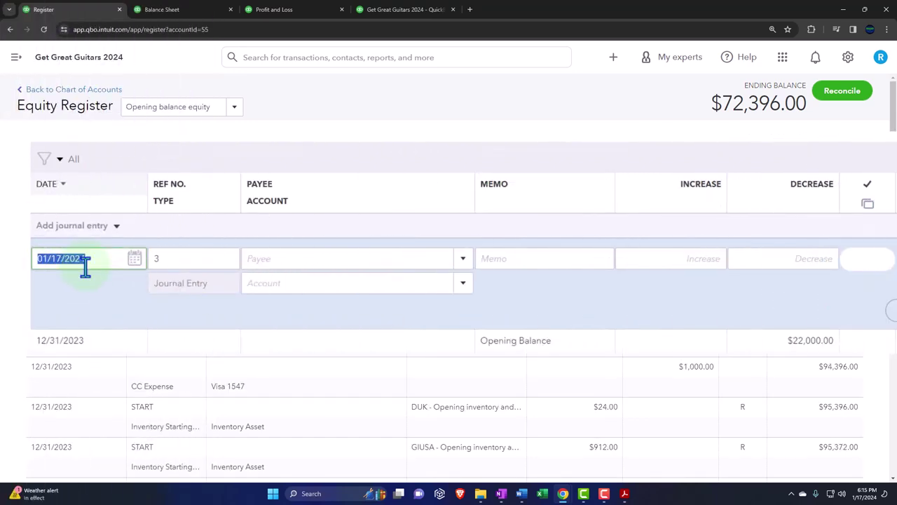
type("12/")
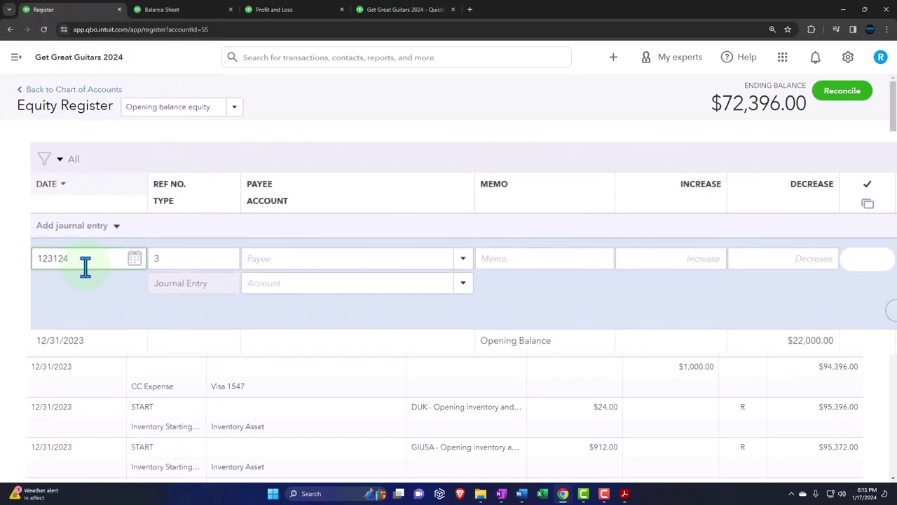
type("31/2023")
key("Tab")
key("Tab")
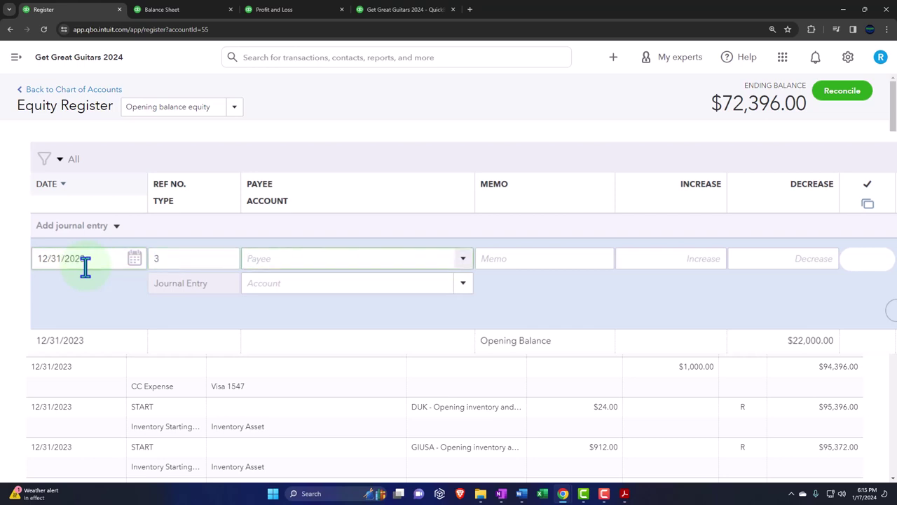
key("Tab")
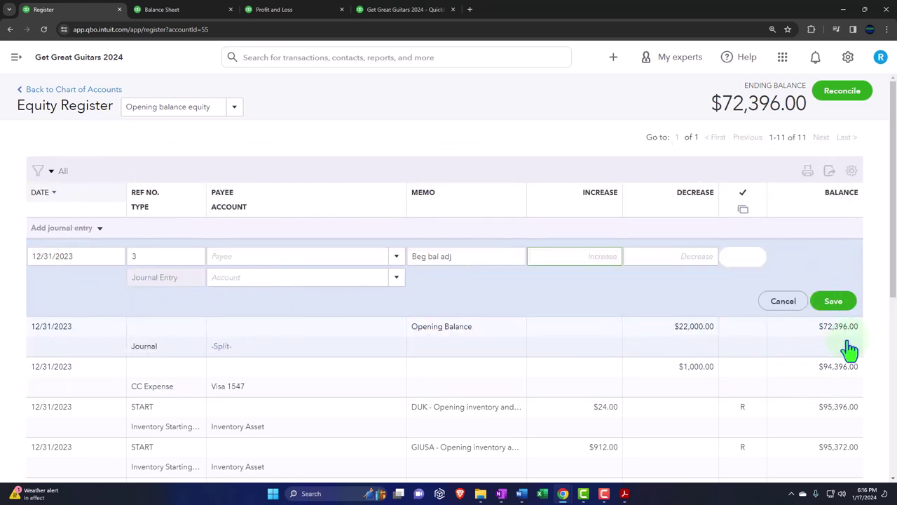
Enter a decrease of 72,396 in the journal entry and assign it to the Retained Earnings account.
key("Tab")
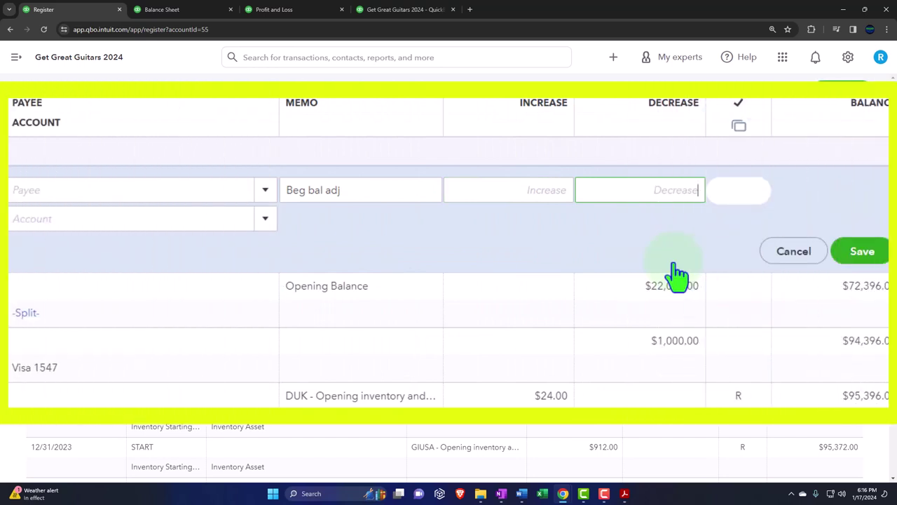
type("72,396")
key("Tab")
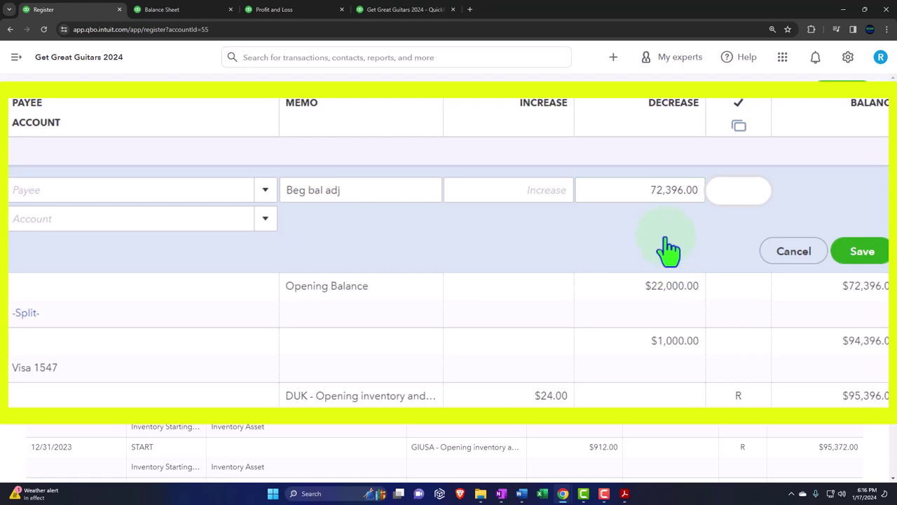
key("Tab")
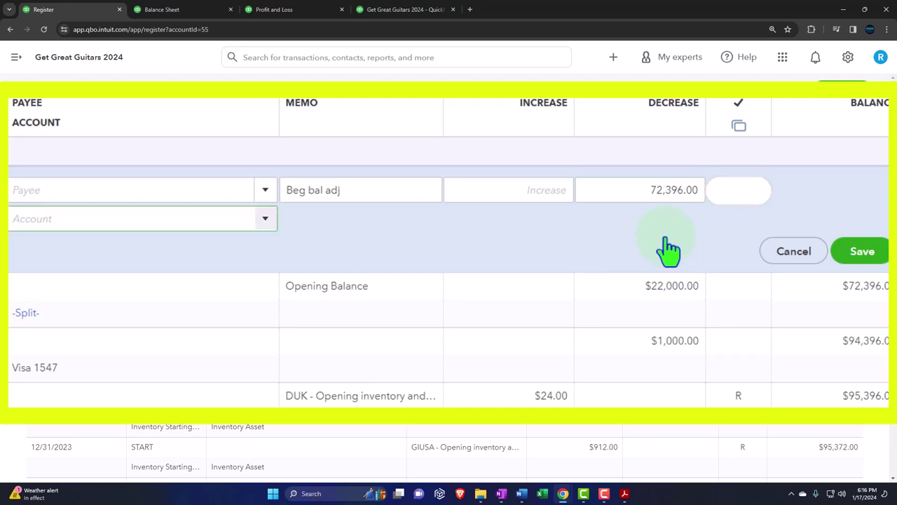
type("Re")
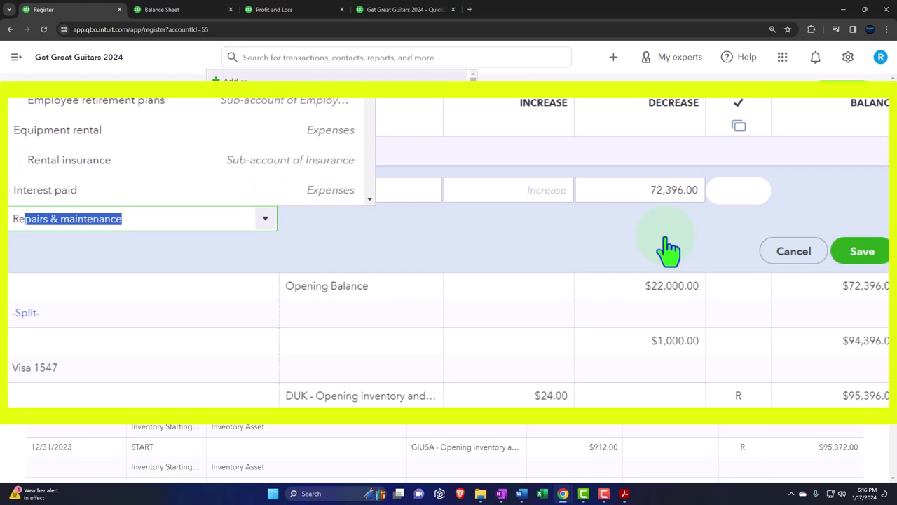
type("tained Earnings")
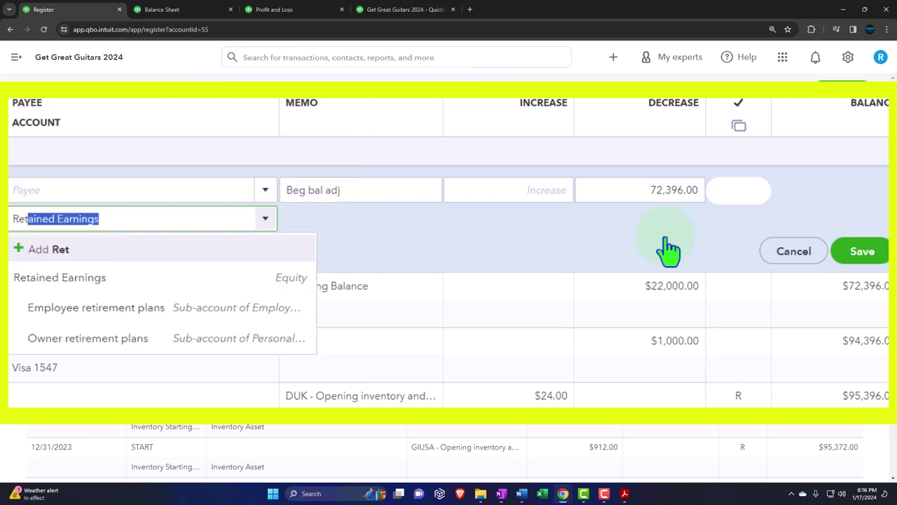
left_click(105, 277)
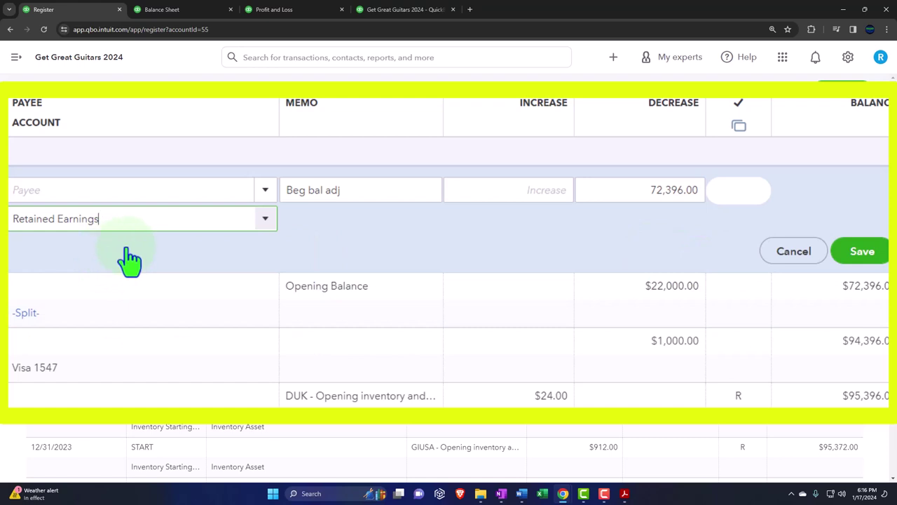
Save the Beg bal adj journal entry and return from the equity register to the chart of accounts.
left_click(867, 265)
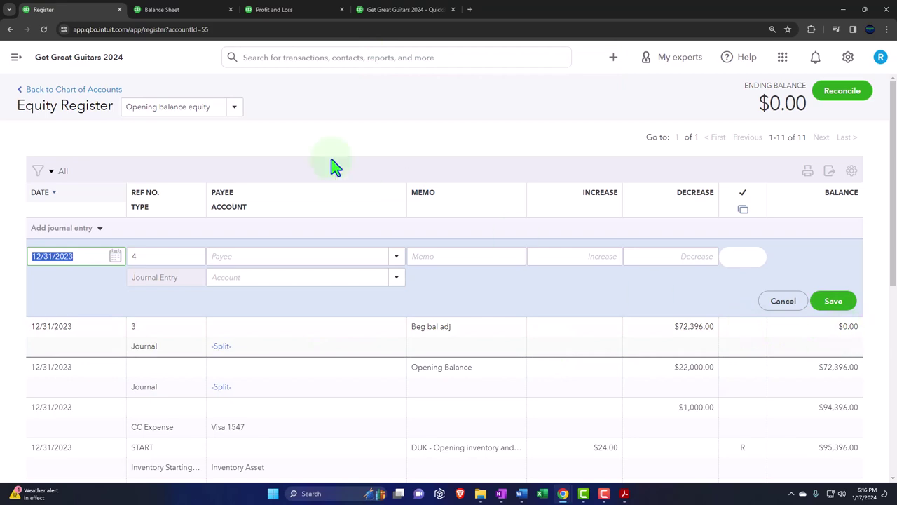
left_click(65, 91)
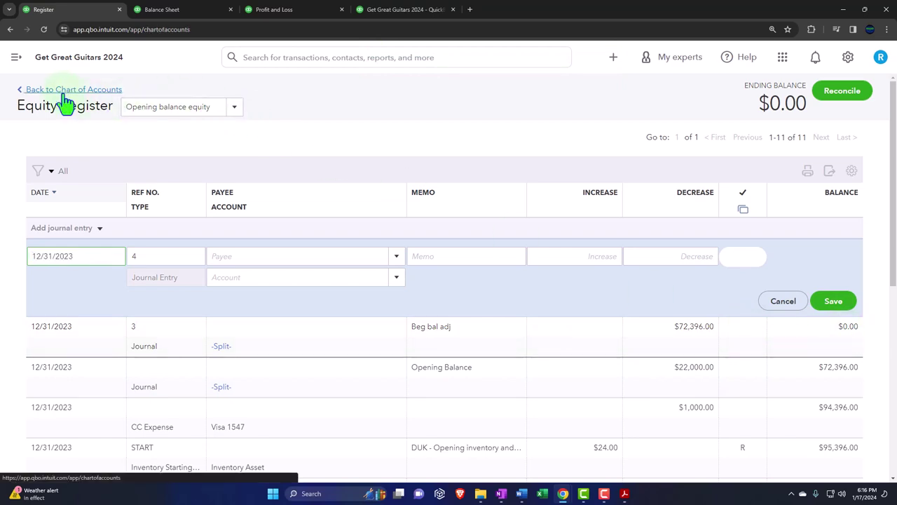
Rerun the 2024 Balance Sheet and check the Opening balance equity and Retained Earnings lines.
left_click(170, 11)
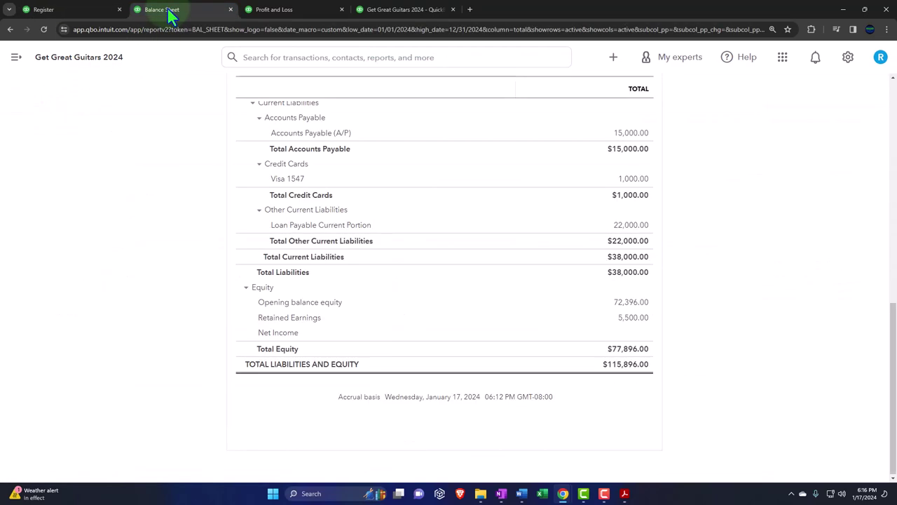
scroll(311, 290, "up", 10)
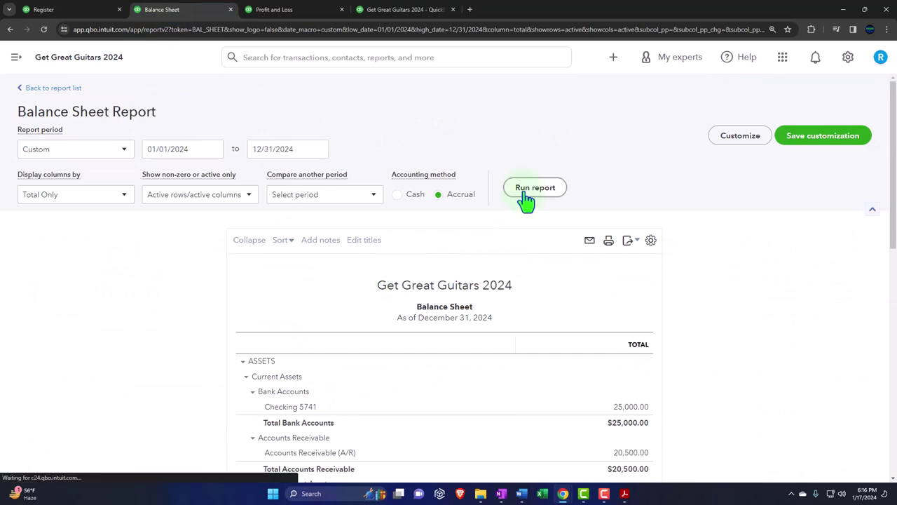
scroll(533, 221, "down", 5)
key("ctrl+plus")
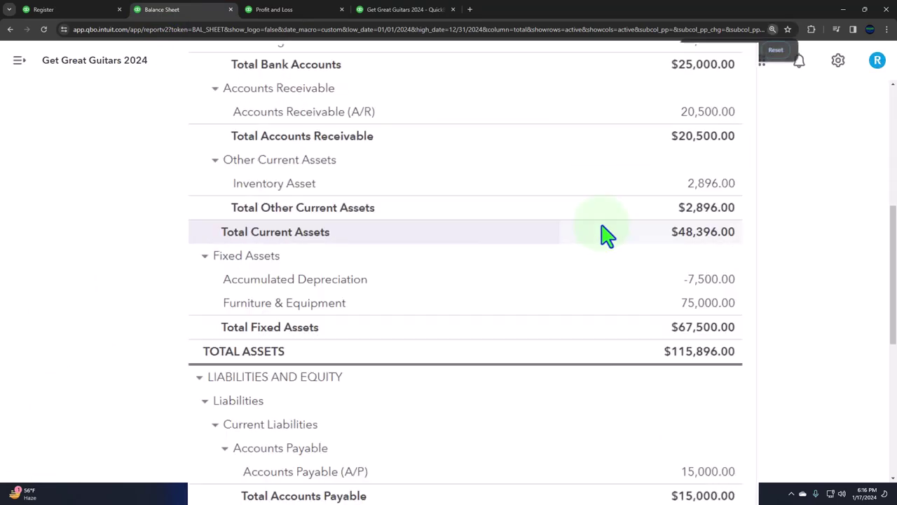
scroll(605, 236, "down", 6)
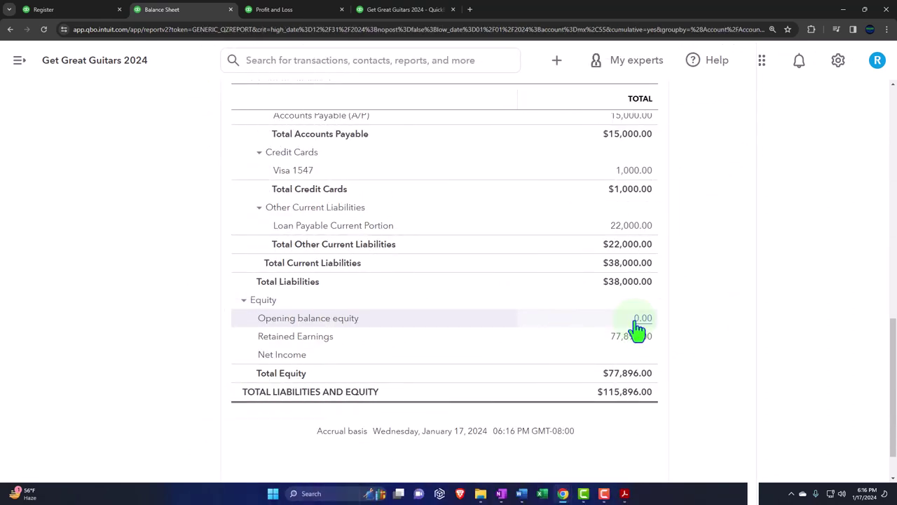
Open the transaction detail behind Opening balance equity and set its start date to 01/01/2023 to review the entries.
left_click(638, 317)
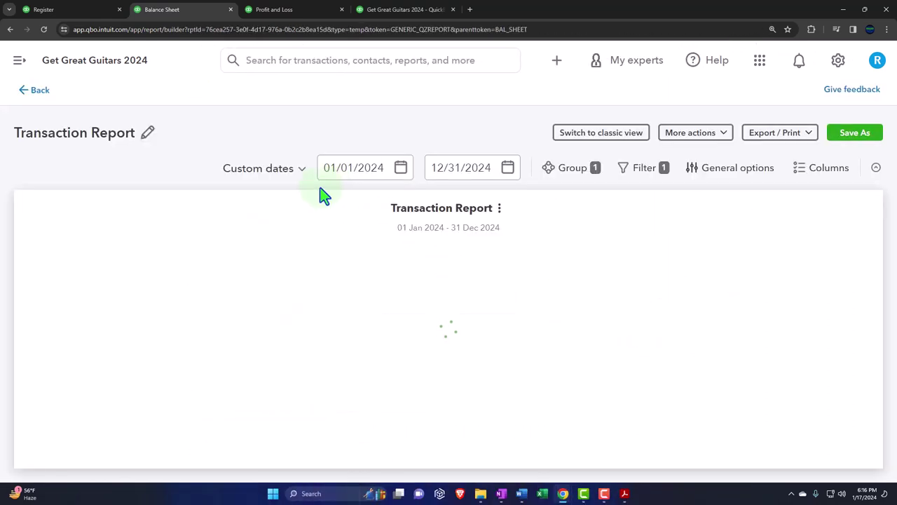
left_click(356, 165)
left_click(386, 172)
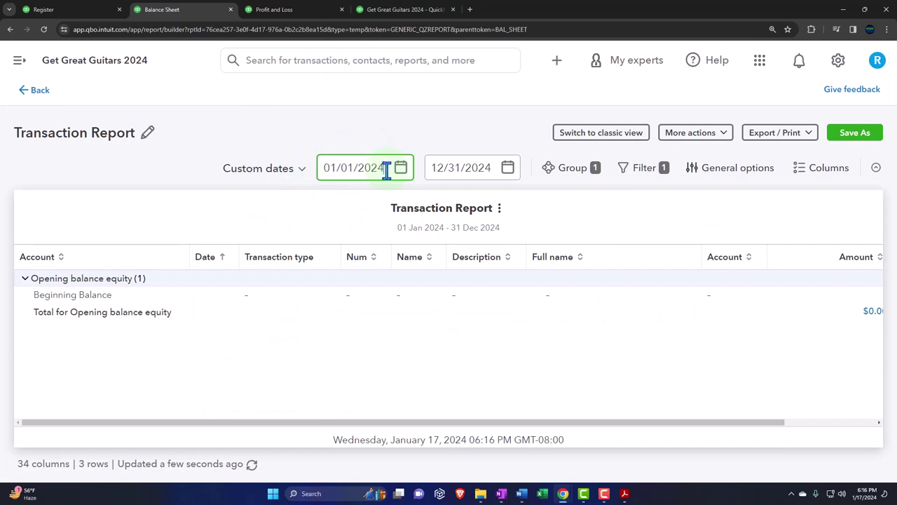
key("BackSpace")
type("3")
key("Tab")
key("Tab")
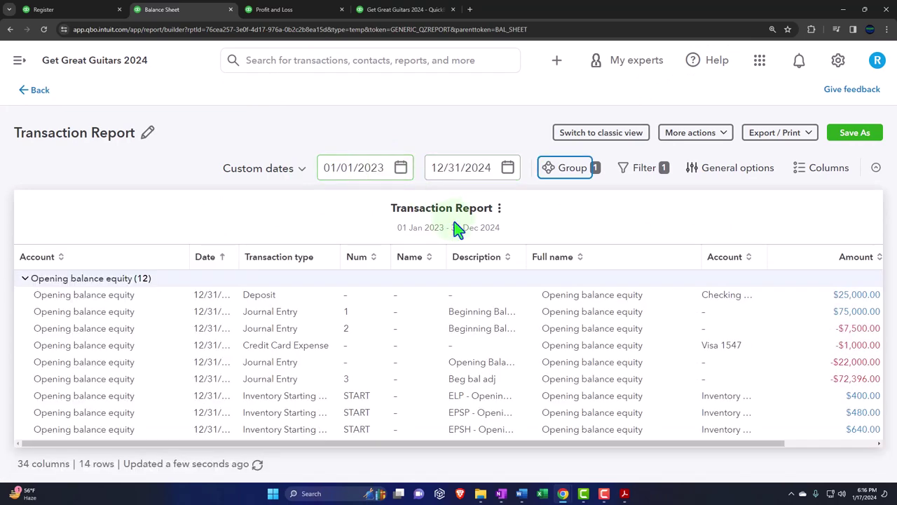
key("ctrl+minus")
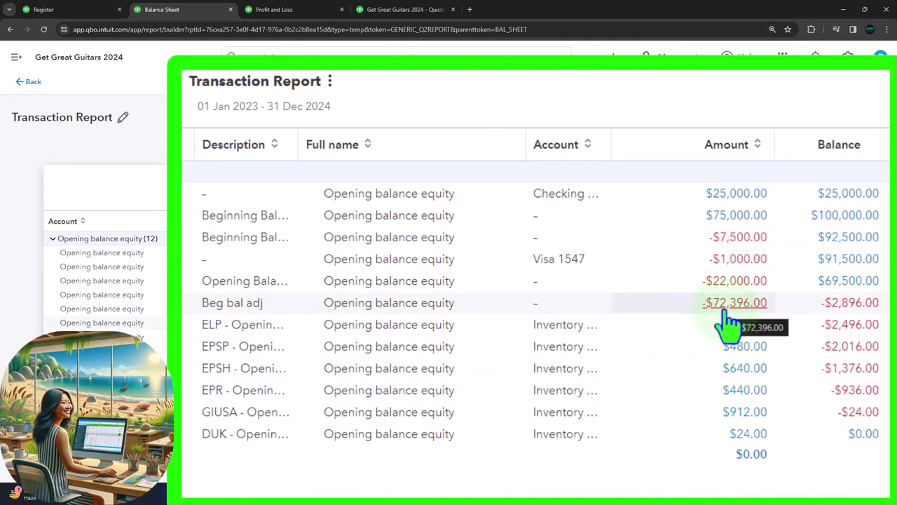
Exit the transaction report without saving and check the Owners Equity line in the beginning trial balance PDF.
left_click(35, 83)
left_click(401, 254)
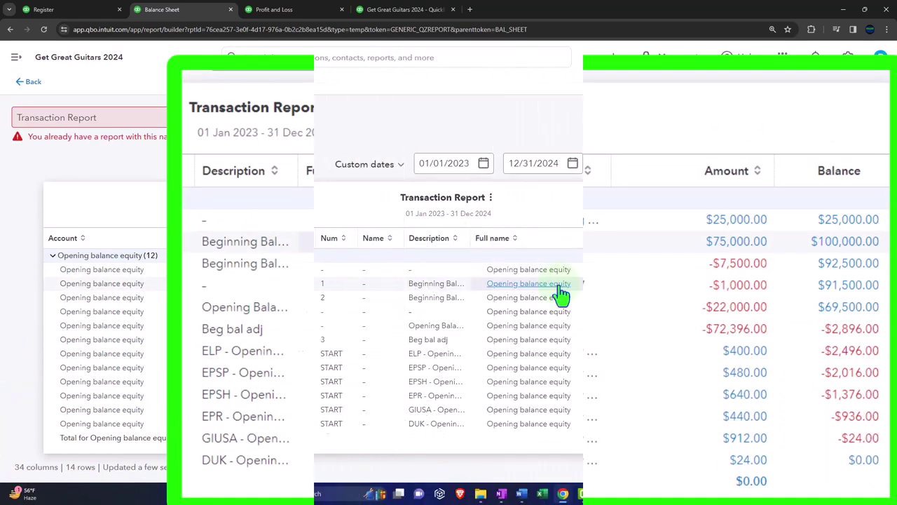
left_click(31, 84)
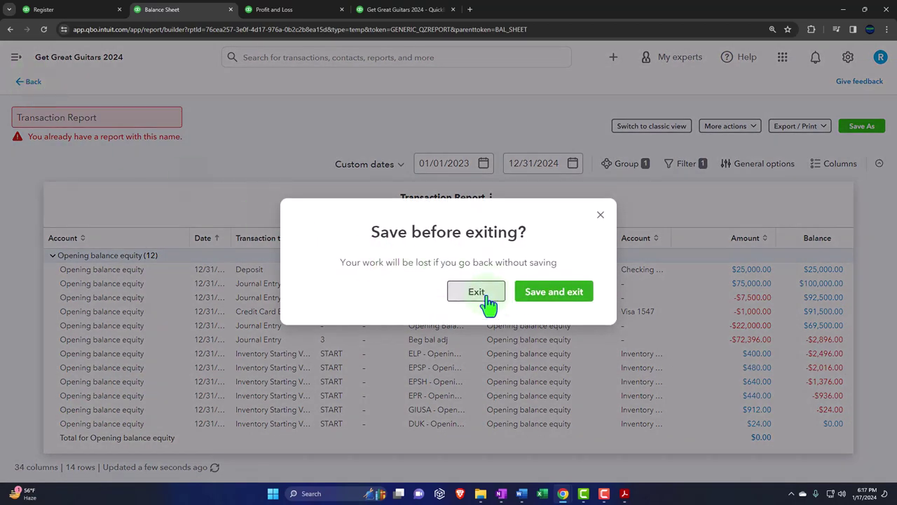
left_click(486, 299)
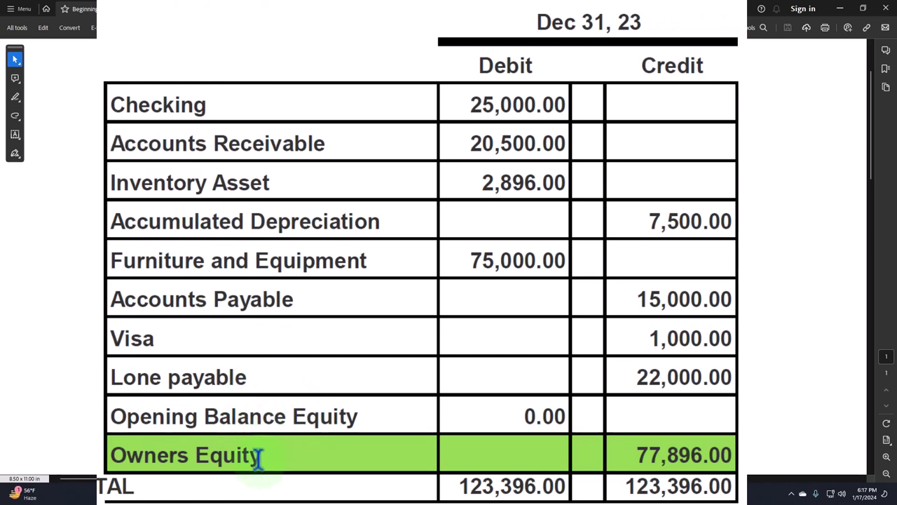
left_click_drag(258, 460, 121, 454)
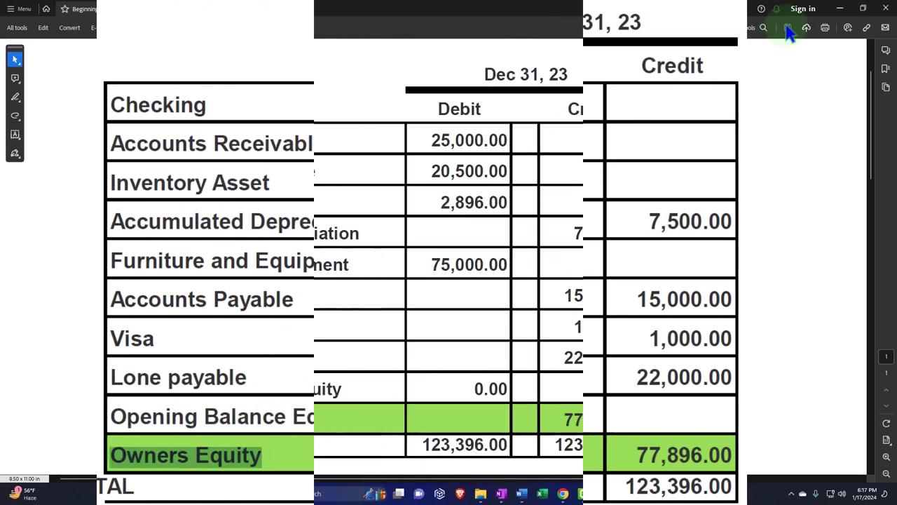
left_click(841, 9)
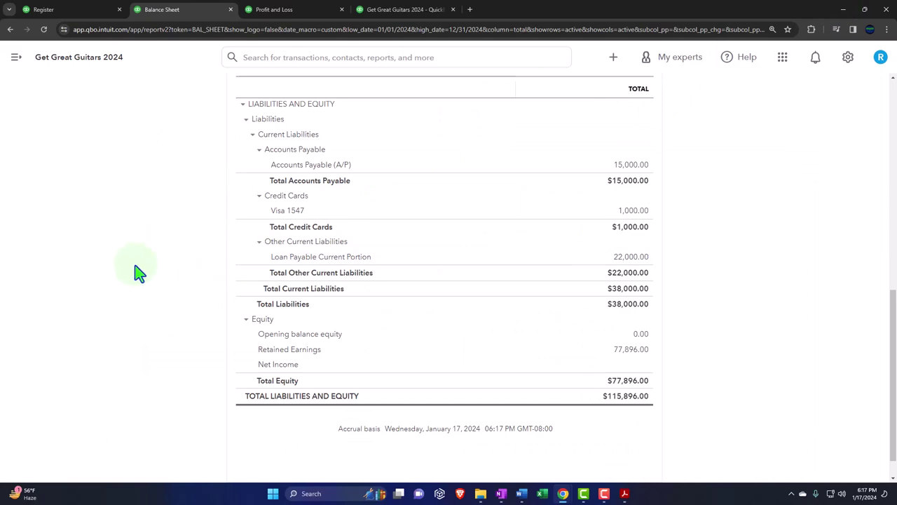
Find the Retained Earnings account in the chart of accounts and open it for editing.
left_click(91, 16)
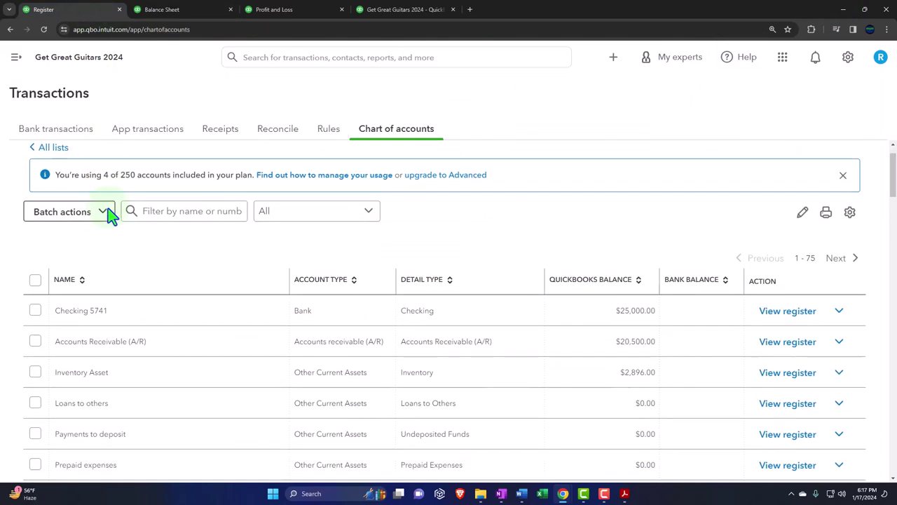
scroll(110, 215, "down", 5)
scroll(110, 215, "down", 5)
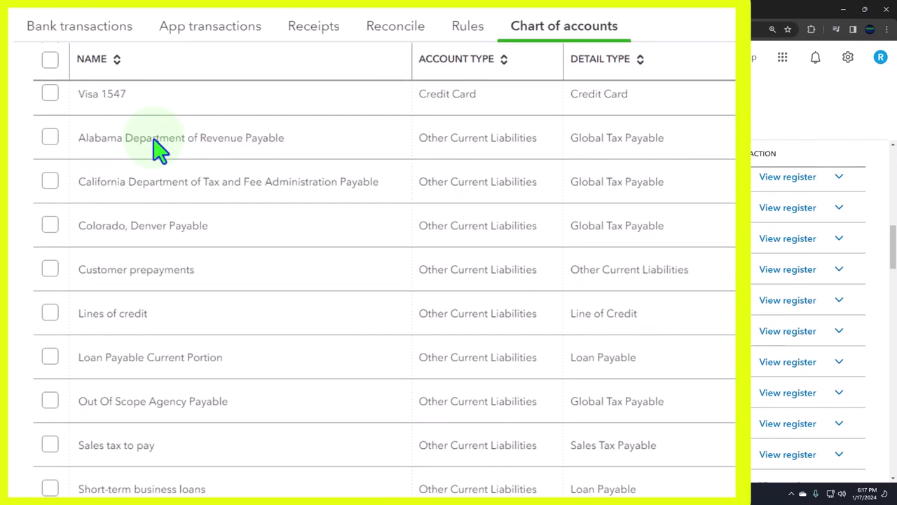
scroll(159, 149, "down", 5)
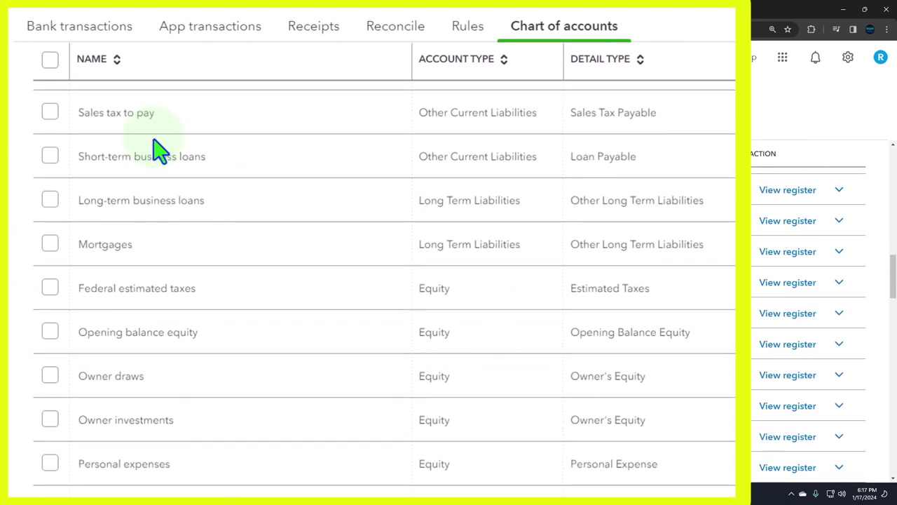
scroll(160, 150, "down", 5)
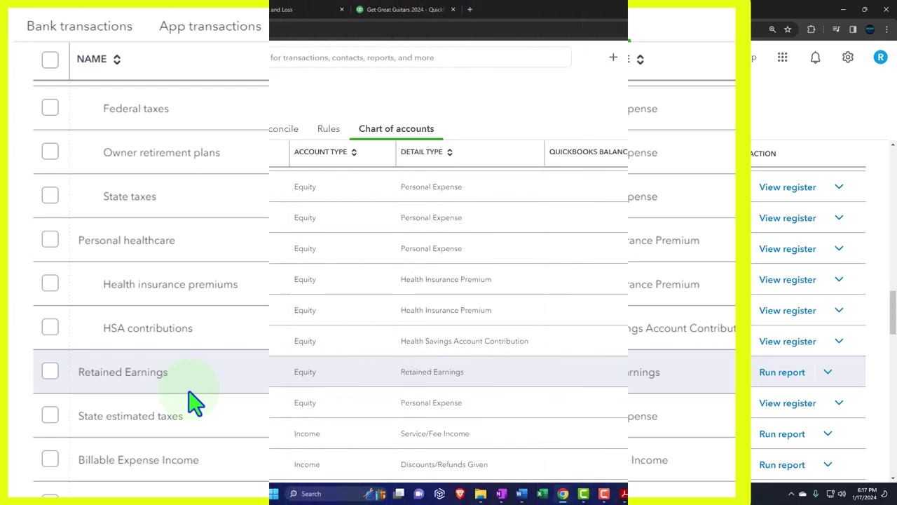
left_click(826, 374)
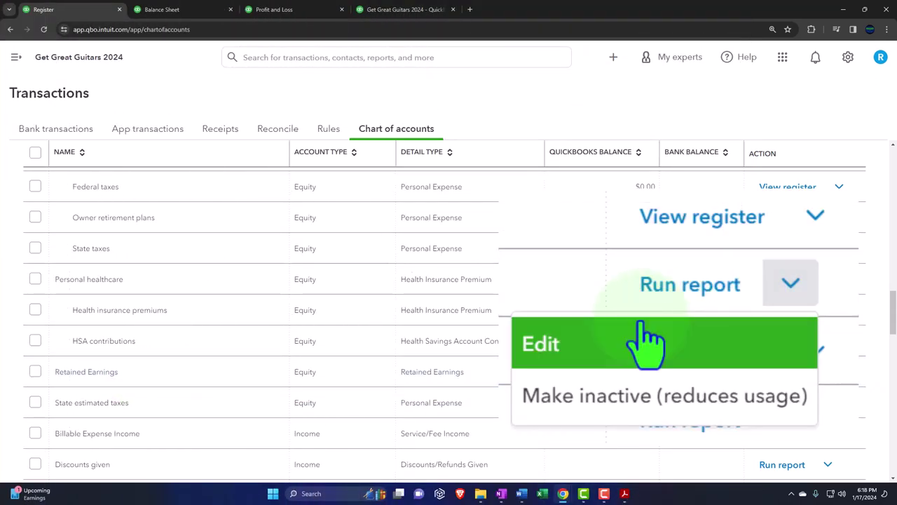
left_click(752, 400)
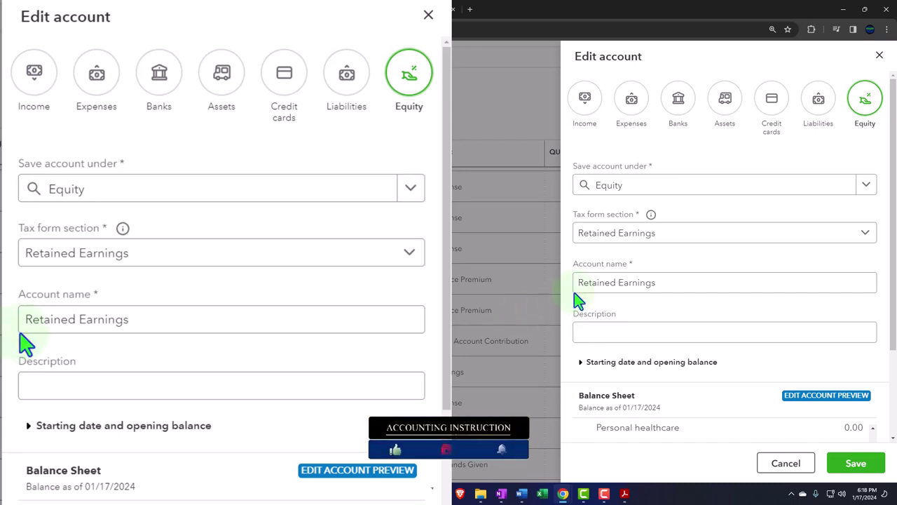
Rename the Retained Earnings account as Owners Equity, keeping its tax form section, and save the account.
left_click(150, 262)
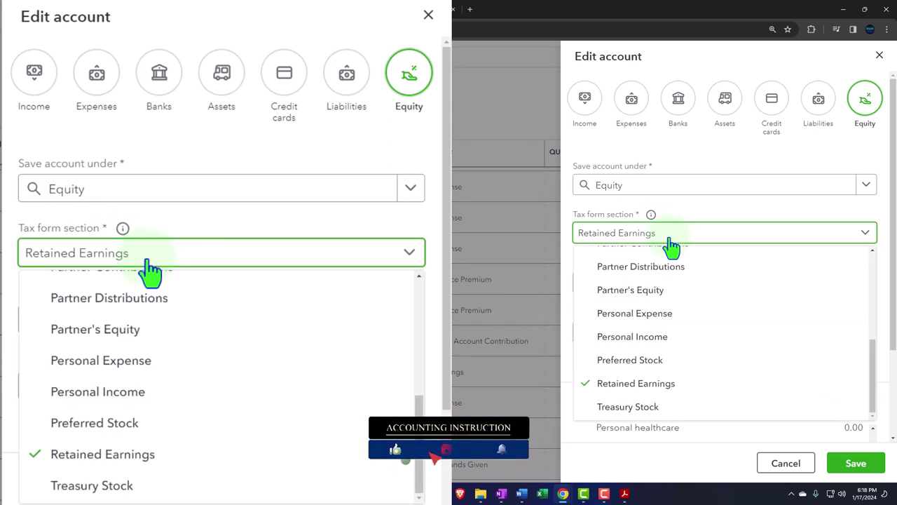
left_click(150, 262)
left_click_drag(150, 324, 28, 316)
type("Owners Equity")
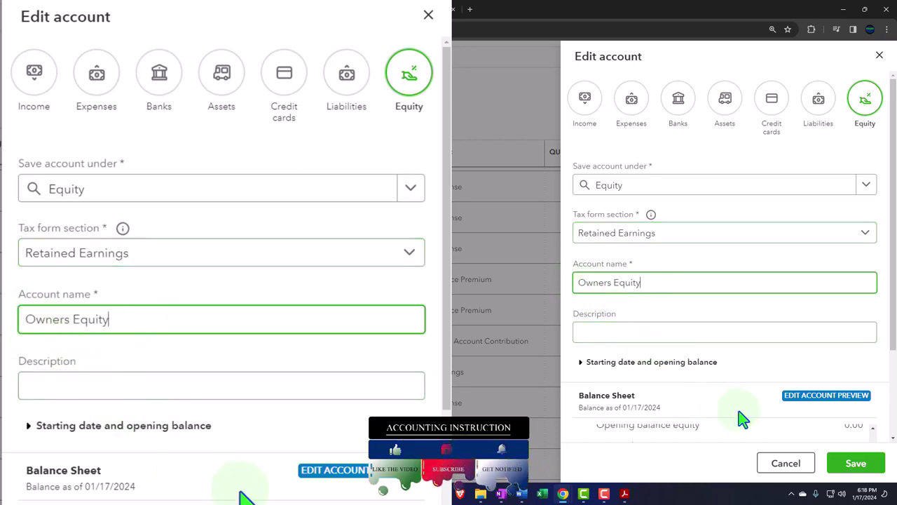
left_click(849, 469)
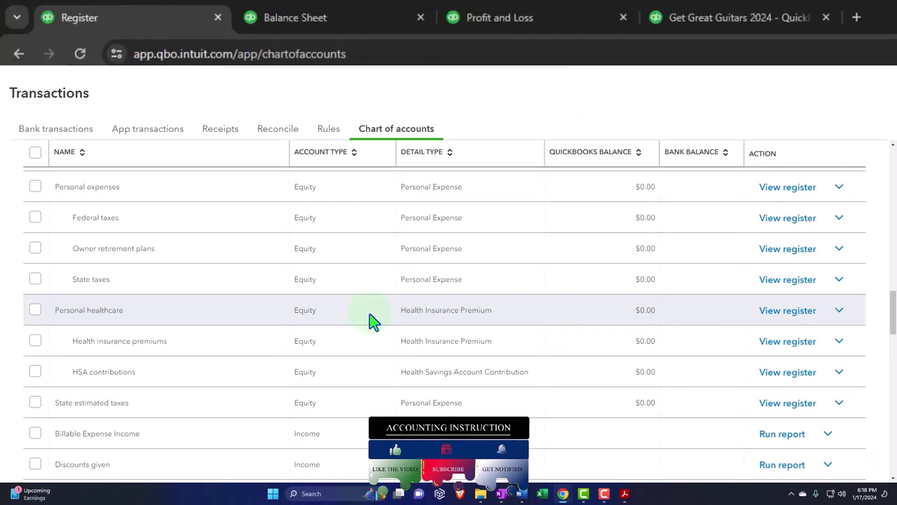
Rerun the 2024 Balance Sheet and examine the renamed account in the equity section.
left_click(312, 19)
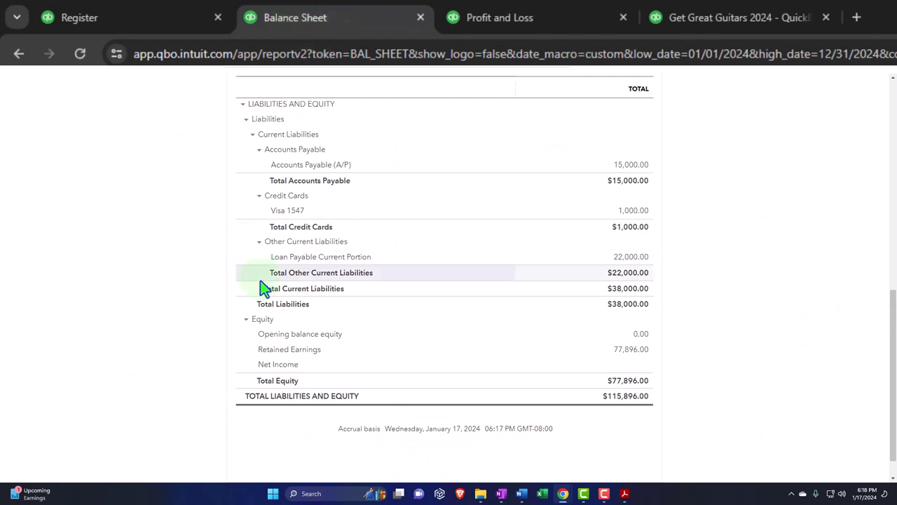
scroll(267, 288, "up", 10)
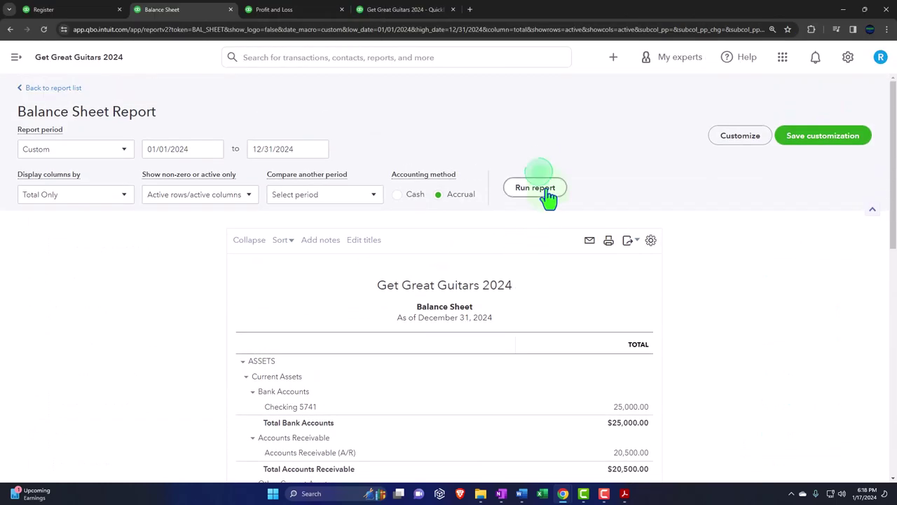
left_click(535, 188)
scroll(244, 266, "down", 5)
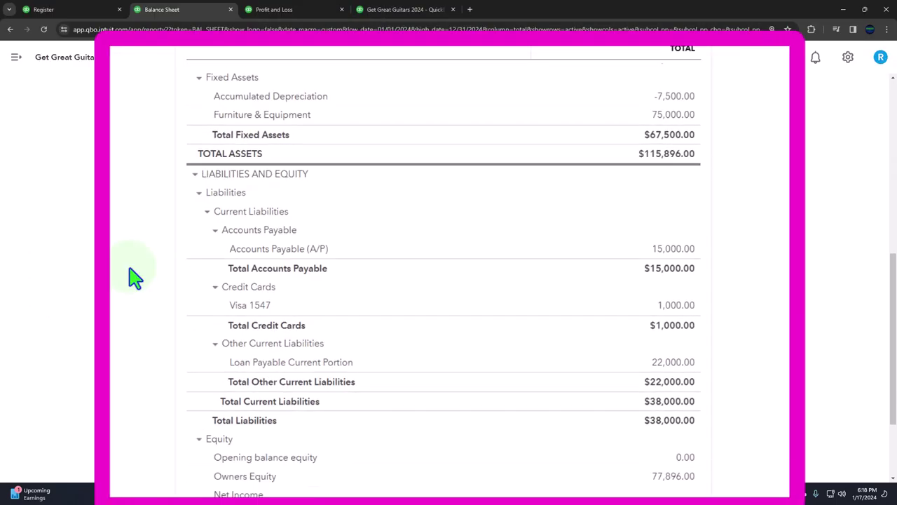
scroll(132, 275, "down", 2)
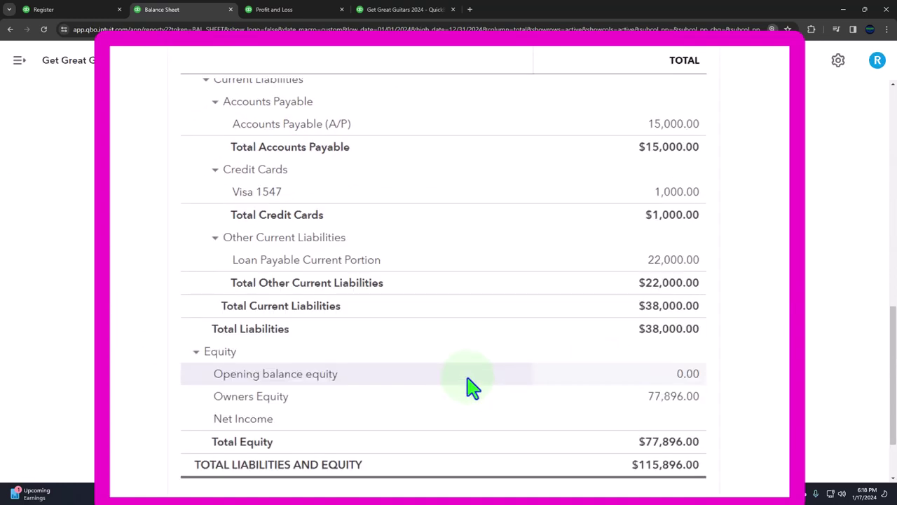
key("ctrl+plus")
scroll(467, 386, "down", 2)
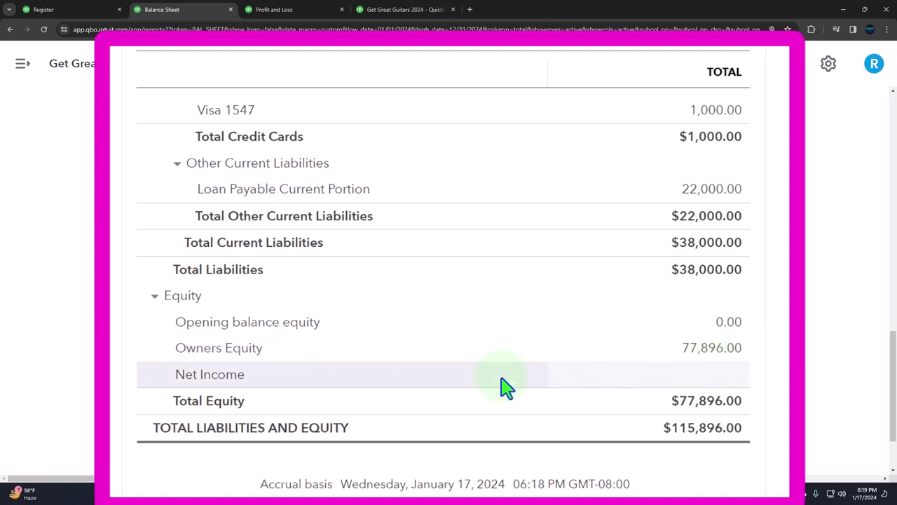
Run the Balance Sheet for 01/01/2023 to 12/31/2023 and examine Owners Equity and Net Income.
scroll(364, 364, "up", 10)
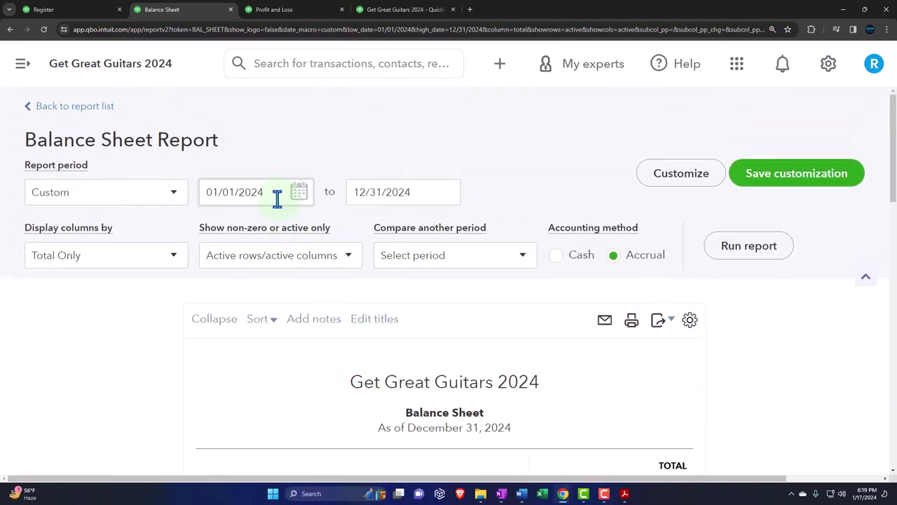
left_click(277, 198)
type("010125")
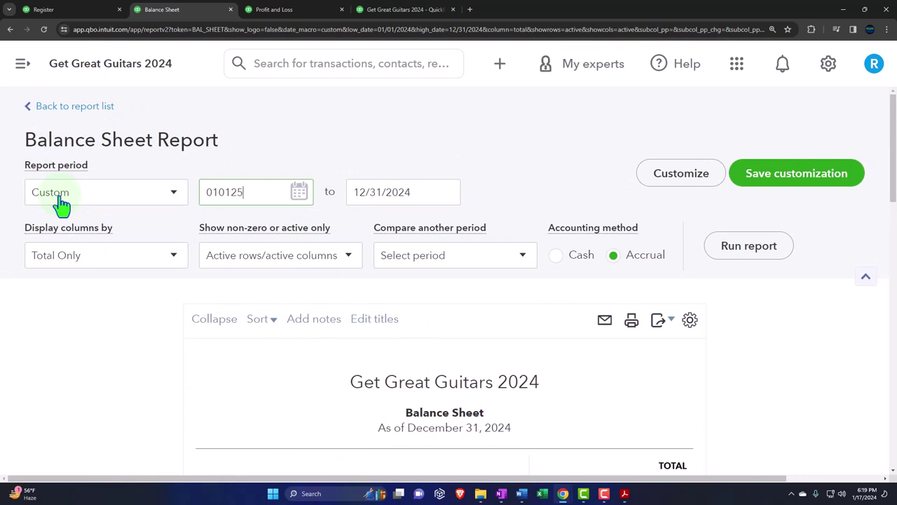
key("BackSpace")
type("3")
key("Tab")
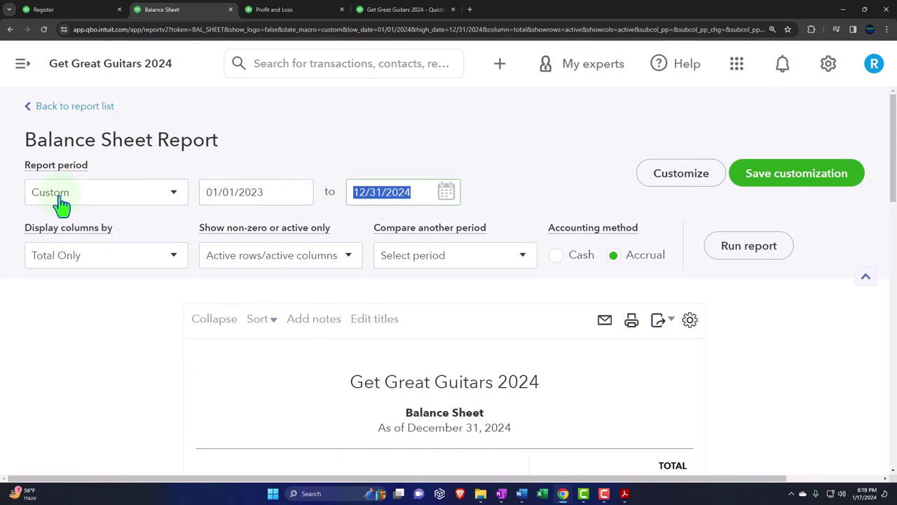
type("123123")
key("Tab")
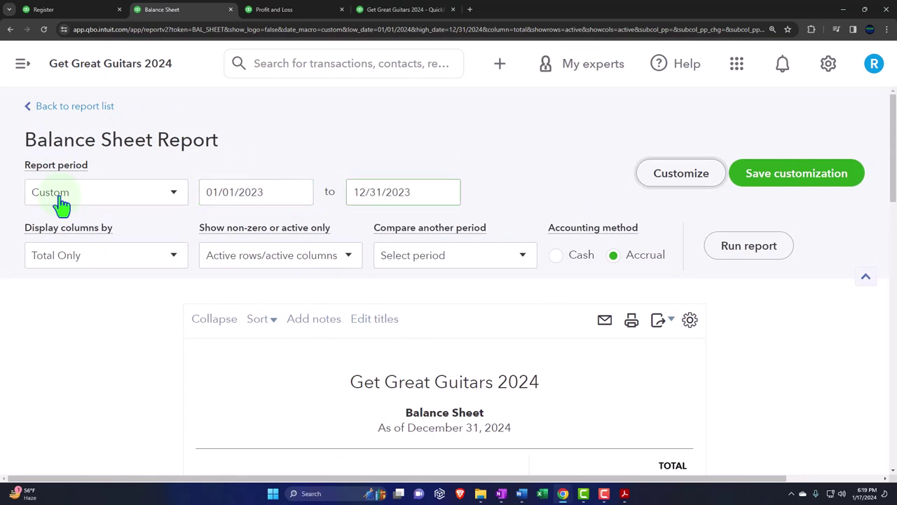
left_click(748, 246)
scroll(621, 304, "down", 8)
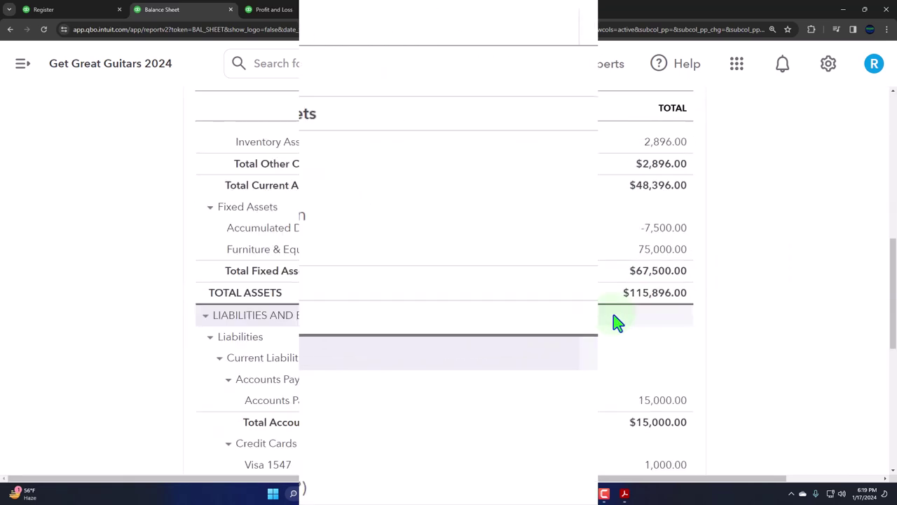
scroll(719, 372, "down", 2)
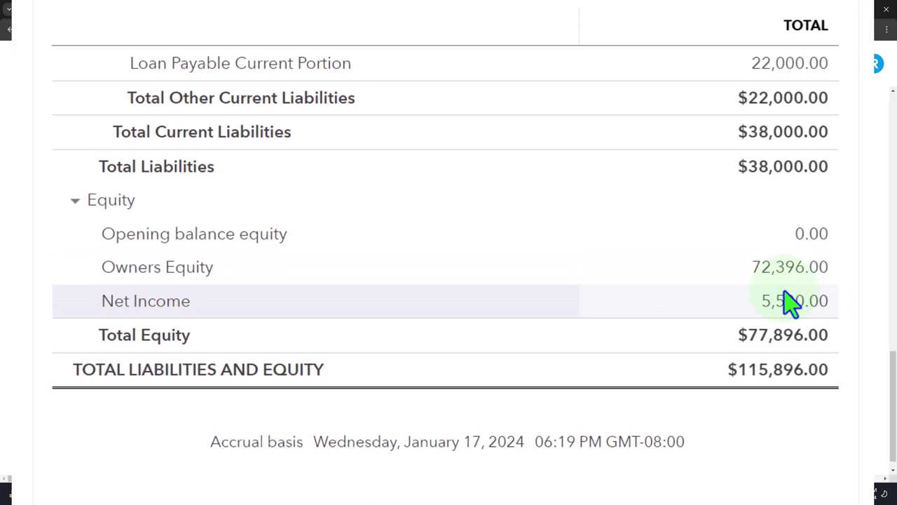
Run the Balance Sheet for 01/01/2024 to 12/31/2024 and review the report.
scroll(312, 284, "up", 15)
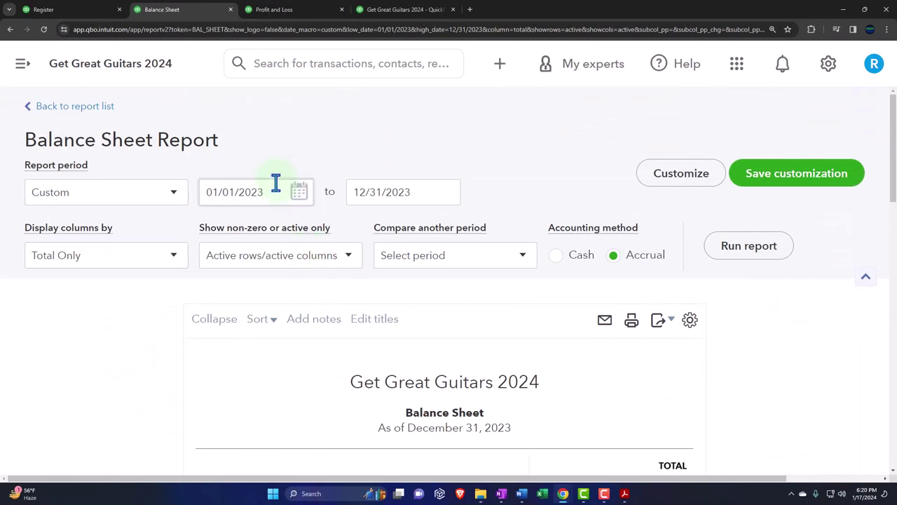
left_click(276, 182)
type("01012024")
key("Tab")
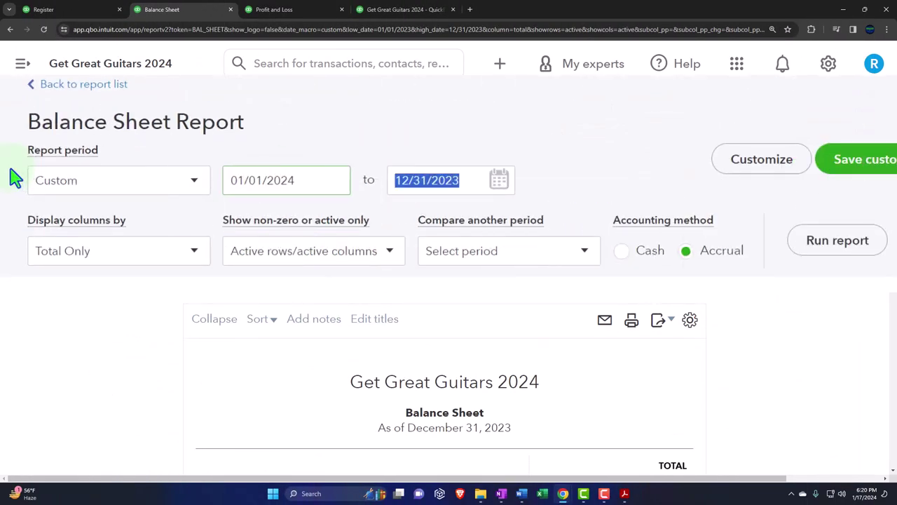
type("12312024")
key("Tab")
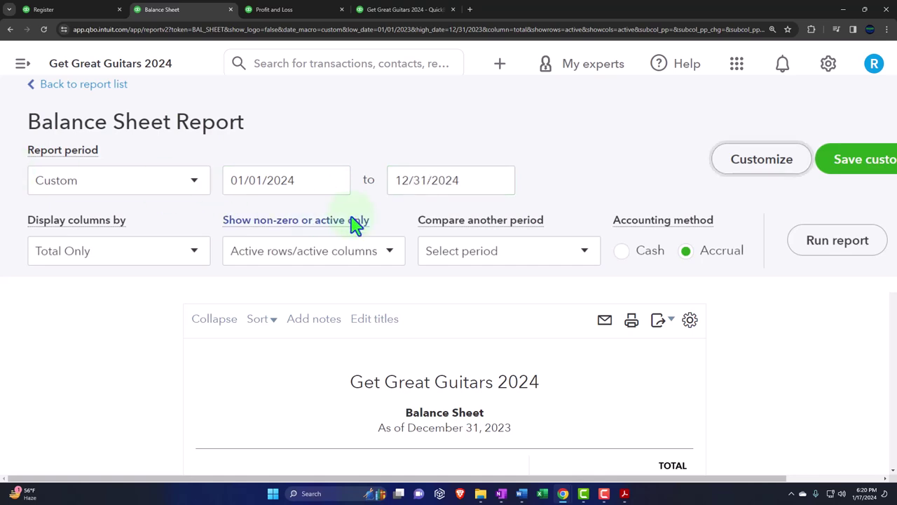
left_click(841, 242)
scroll(742, 319, "down", 10)
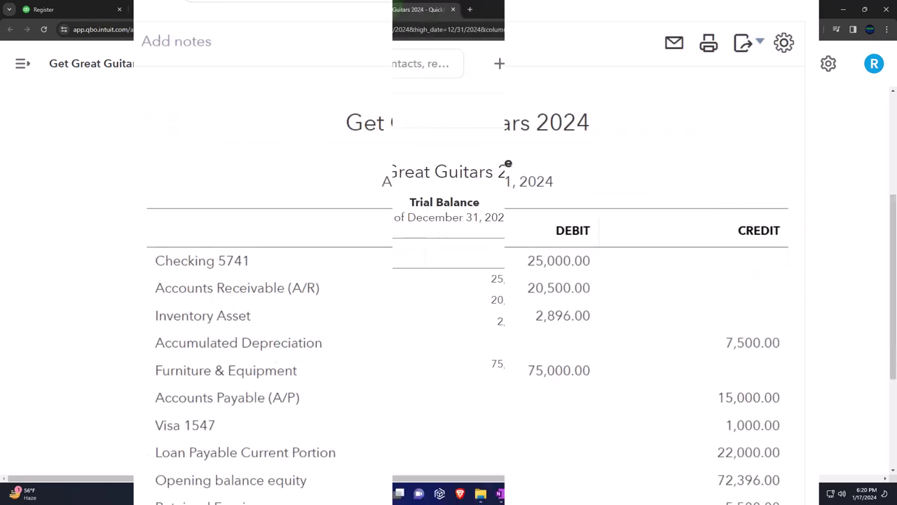
Rerun the Trial Balance for 01/01/2024 to 12/31/2024 and review the updated account balances.
scroll(487, 184, "up", 3)
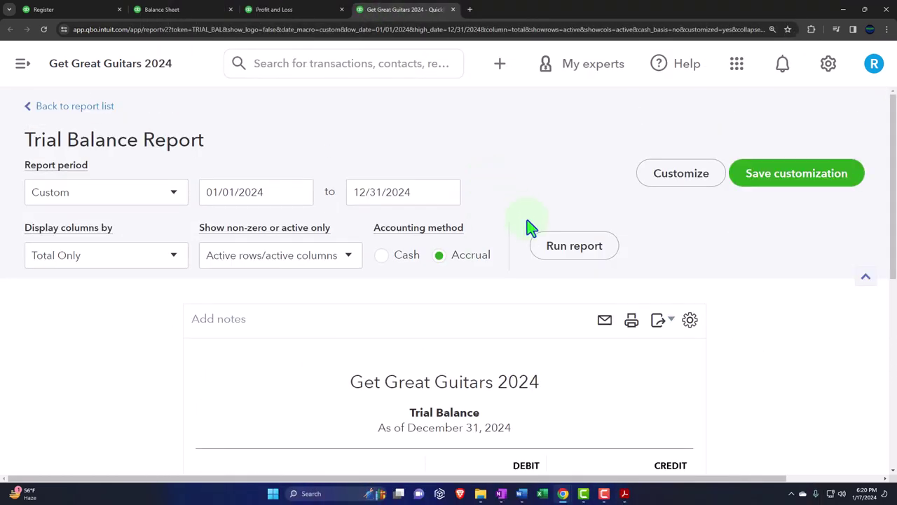
left_click(572, 246)
scroll(567, 248, "down", 3)
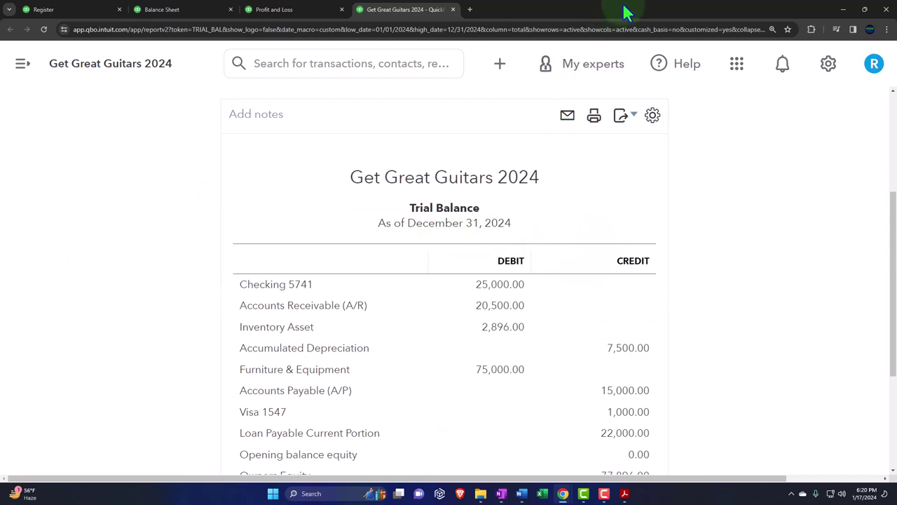
Place the Trial Balance browser window side by side with Beginning Balances TB.pdf in Acrobat, bringing the PDF's debit and credit columns into view.
left_click_drag(625, 12, 4, 75)
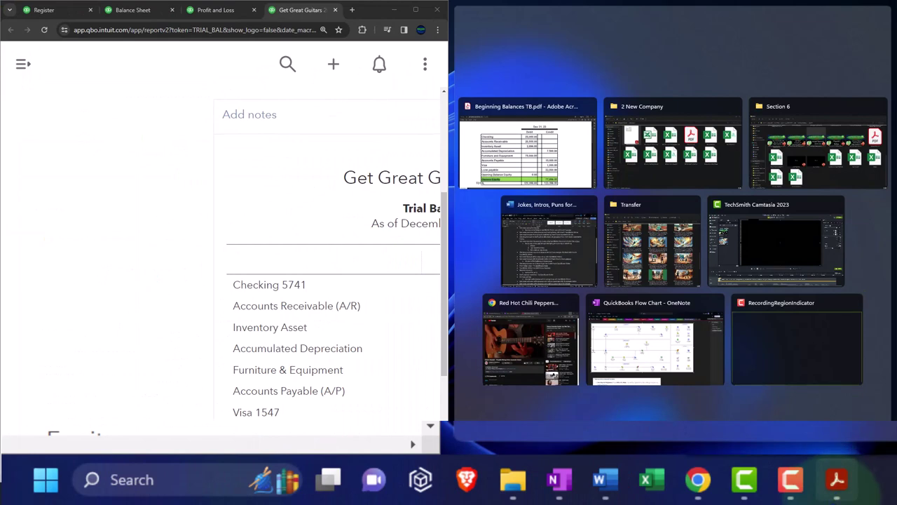
left_click(511, 154)
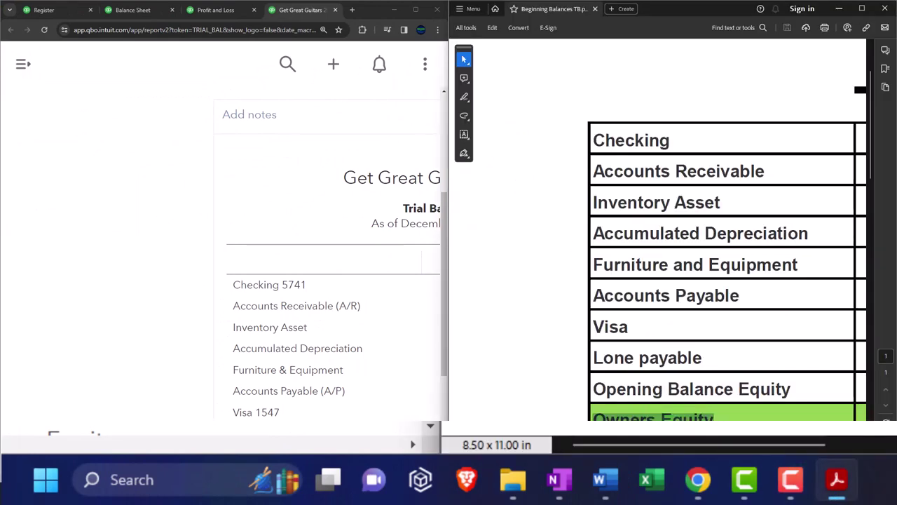
left_click_drag(767, 441, 831, 464)
scroll(615, 337, "down", 3)
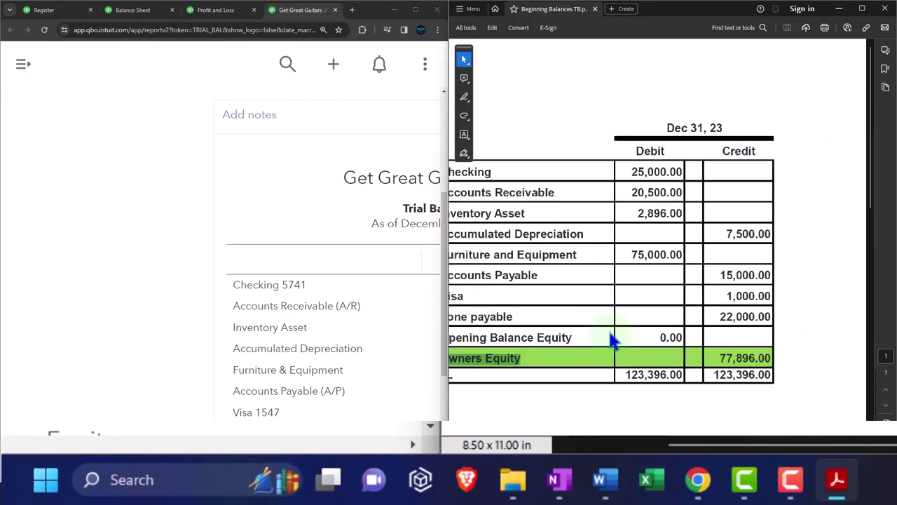
left_click_drag(882, 450, 831, 476)
Compare each account and the totals in the QuickBooks Trial Balance with the beginning balances in the PDF.
left_click(133, 315)
scroll(155, 381, "down", 1)
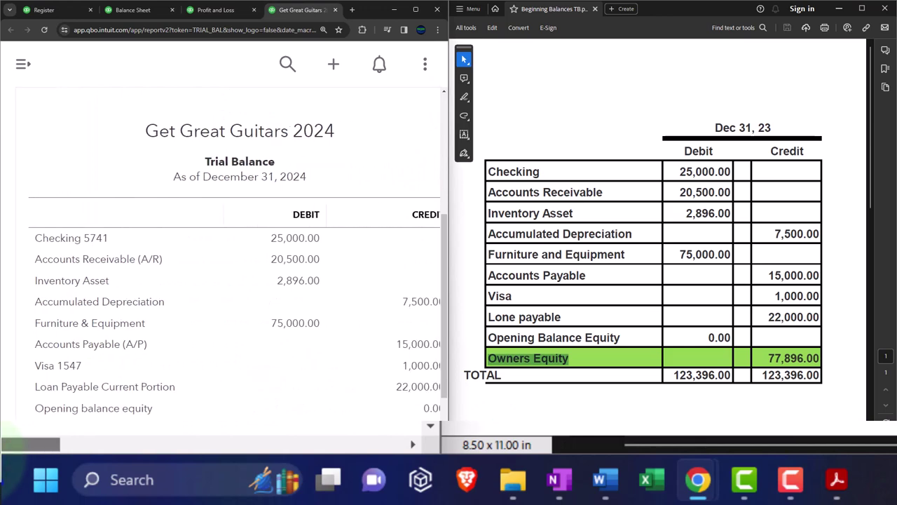
key("ctrl+minus")
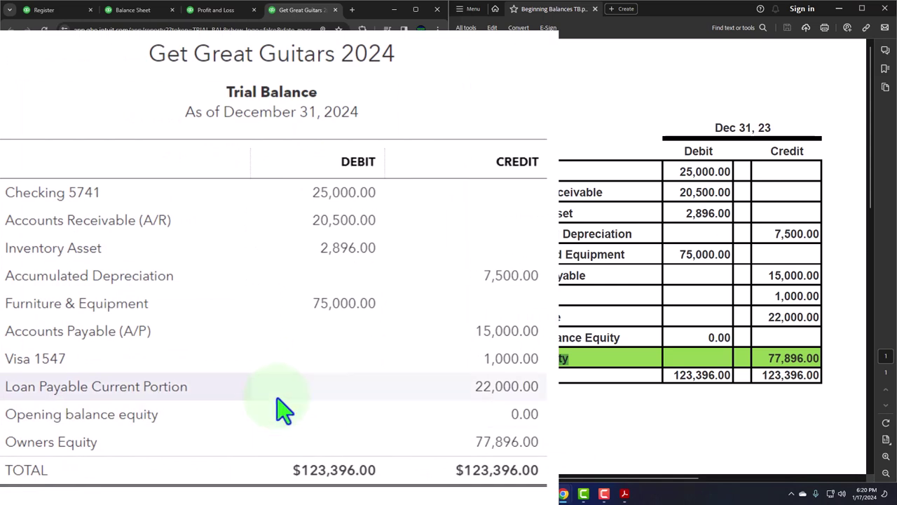
scroll(540, 422, "down", 1)
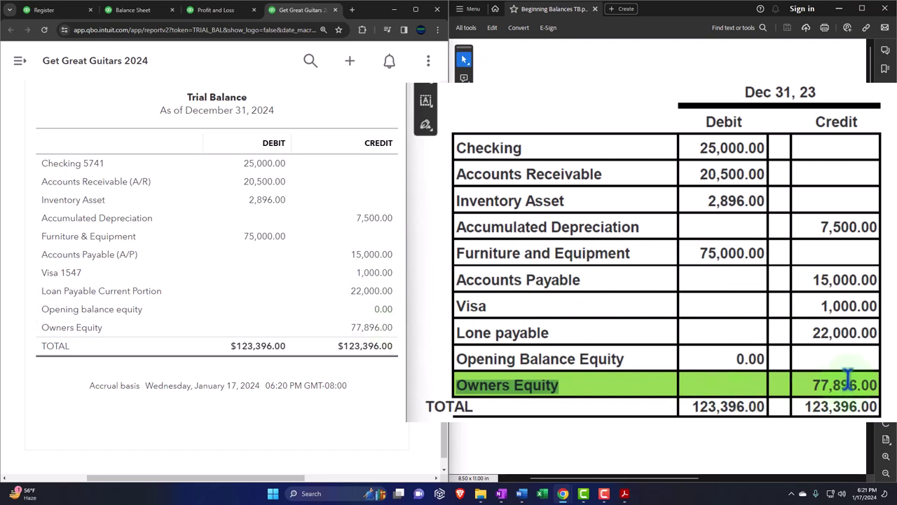
scroll(847, 381, "down", 2)
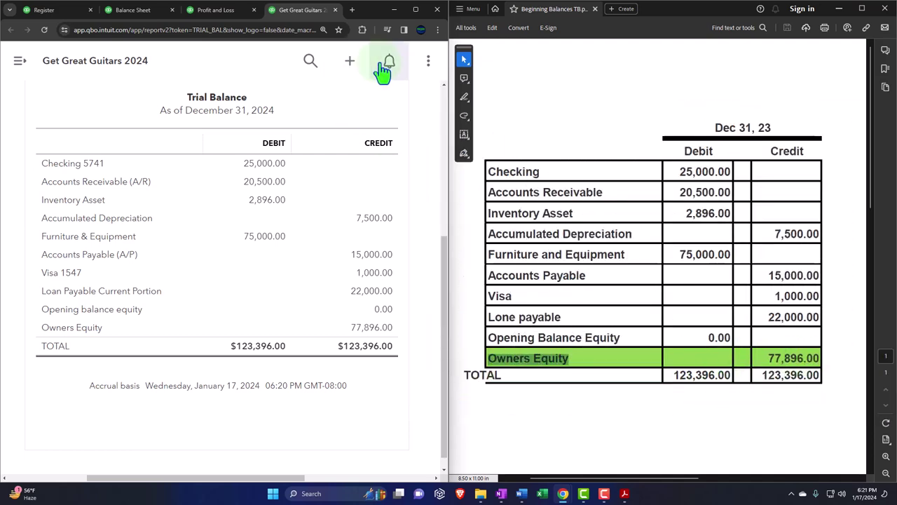
Maximize the browser window with the Trial Balance and open the list of new transaction types.
left_click(415, 9)
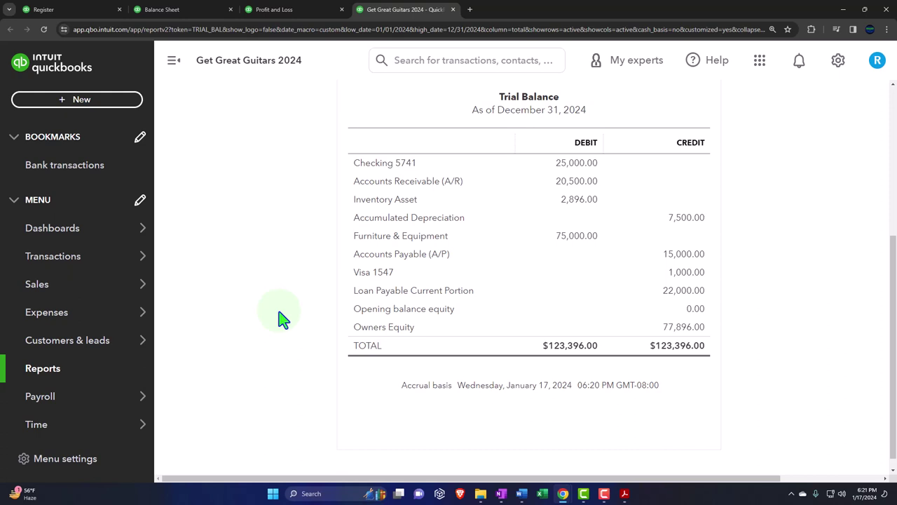
left_click(107, 103)
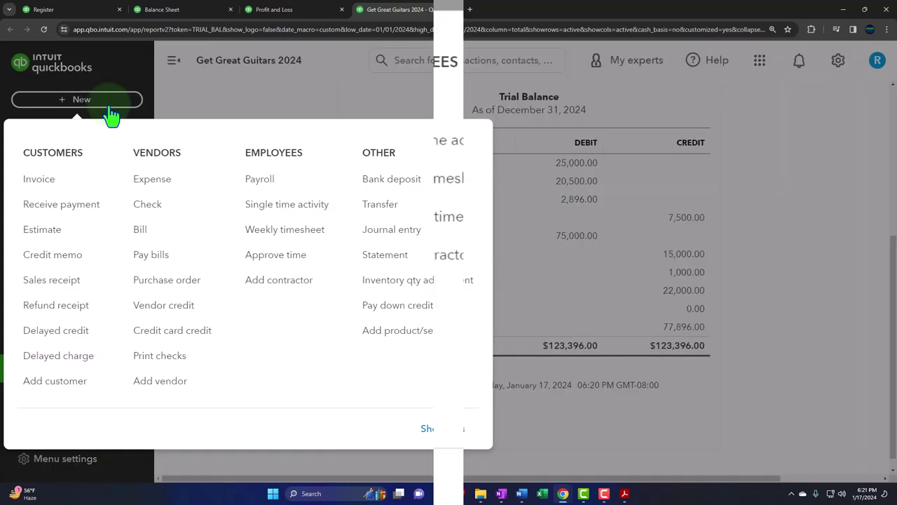